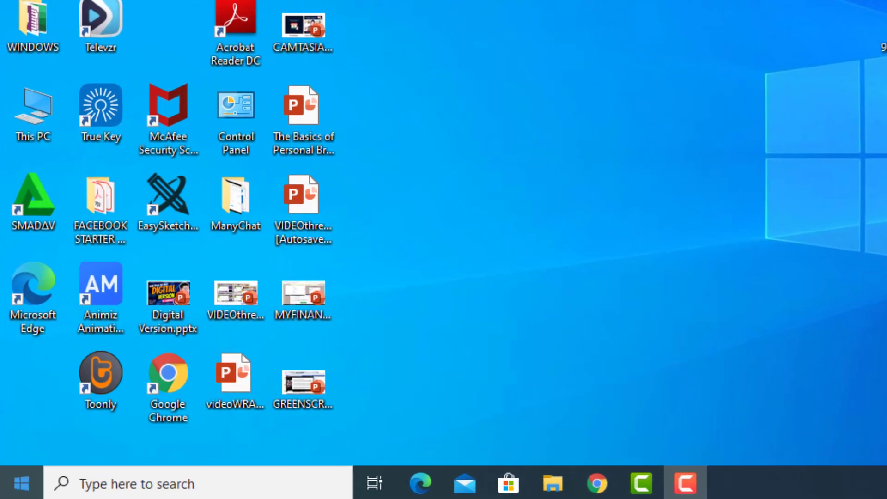
# Launch PowerPoint, create a blank presentation and close the Design Ideas pane.
pyautogui.press('super')
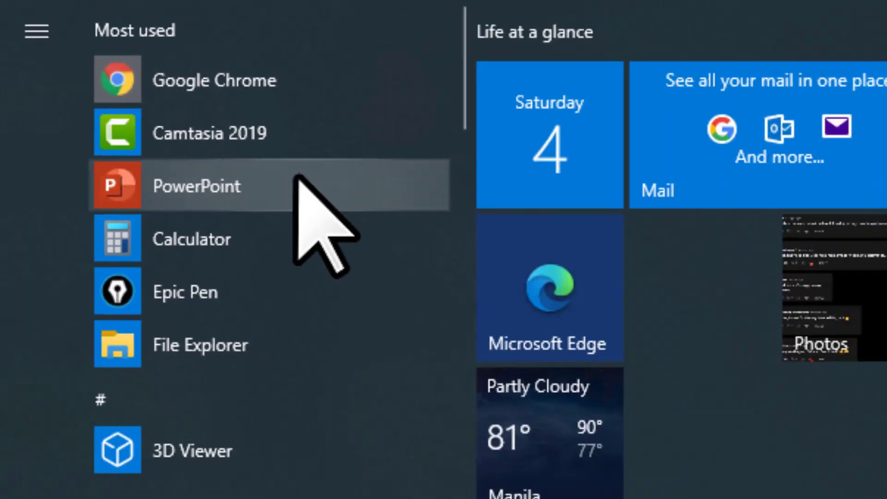
pyautogui.click(297, 180)
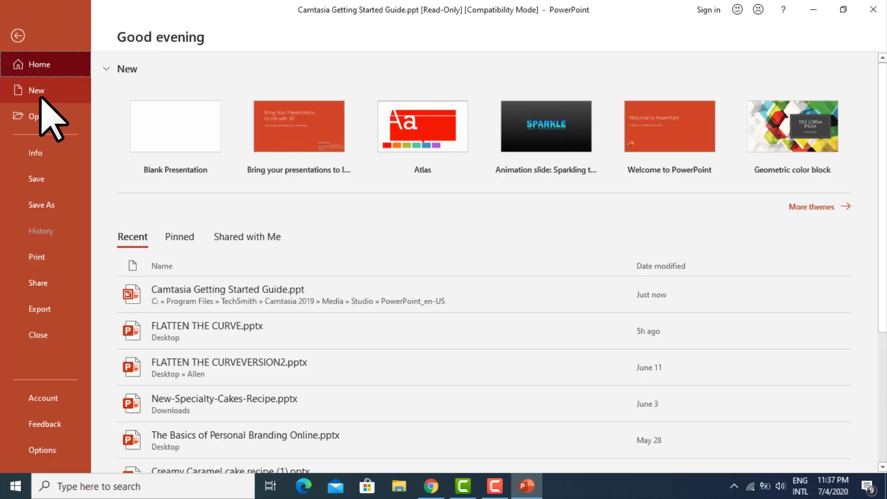
pyautogui.click(40, 94)
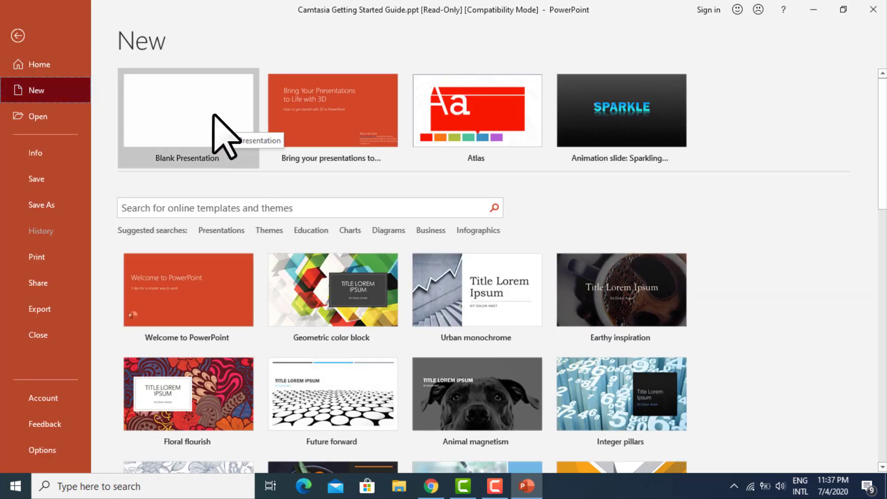
pyautogui.click(206, 115)
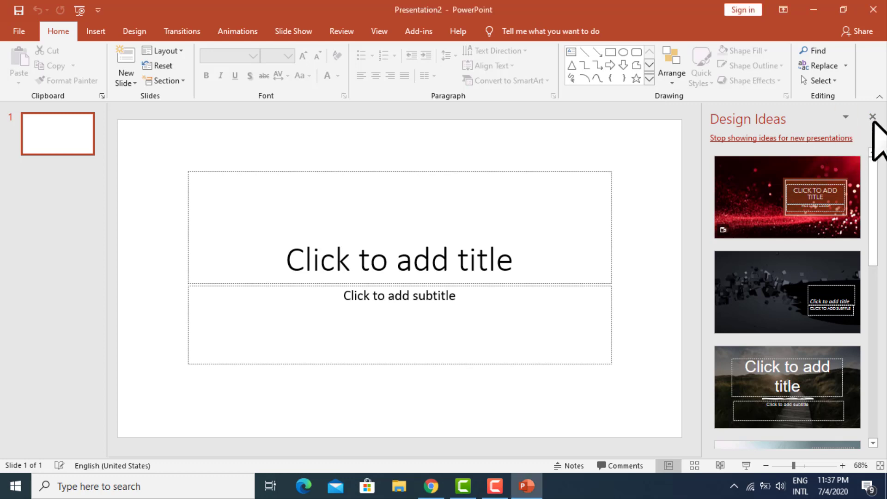
pyautogui.click(872, 116)
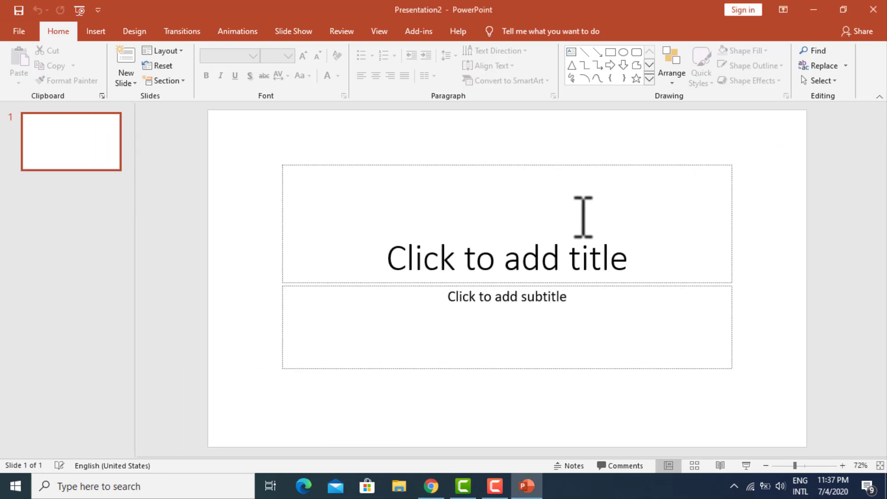
# Delete the title and subtitle placeholders from the first slide.
pyautogui.click(350, 165)
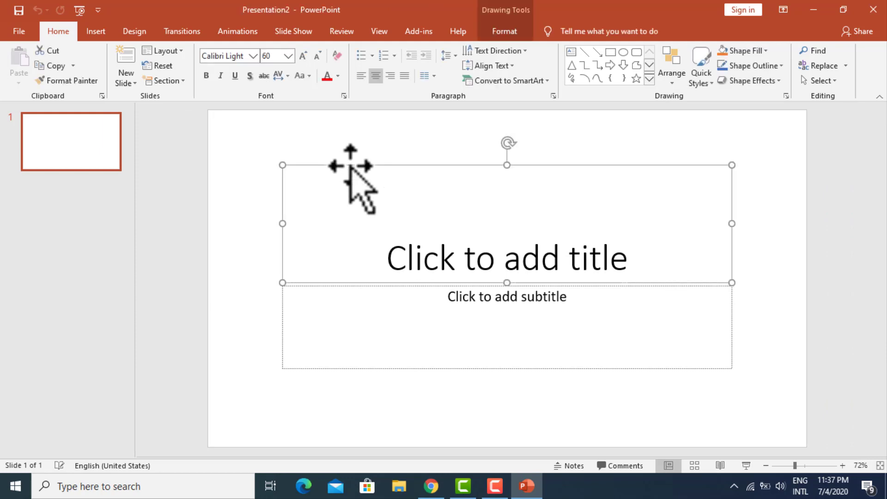
pyautogui.press('Delete')
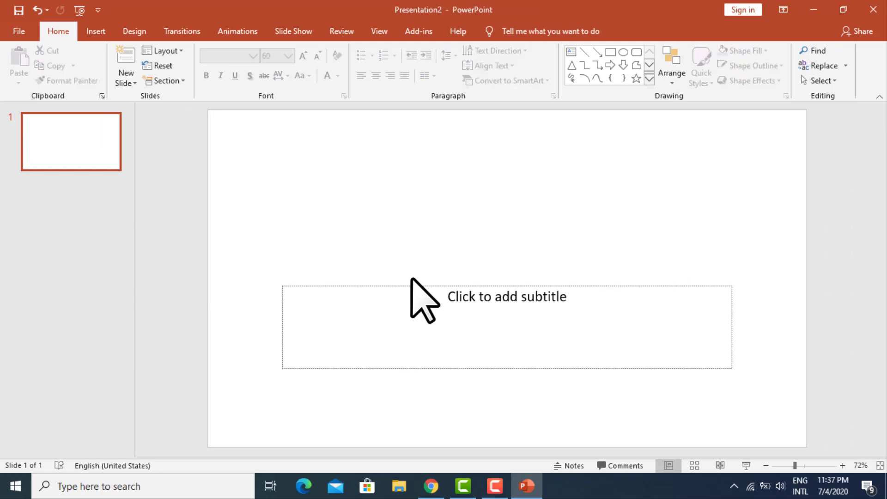
pyautogui.click(416, 283)
pyautogui.press('Delete')
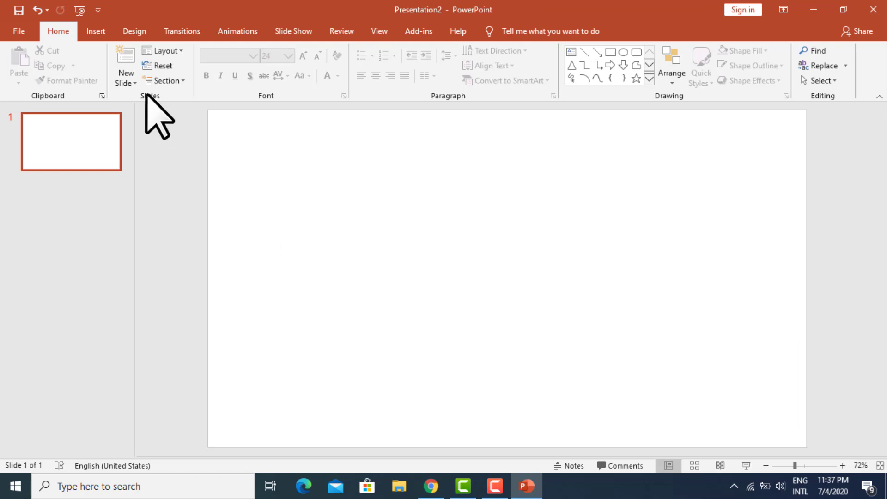
# Insert YTsample2.jpg from Documents onto slide 1.
pyautogui.click(96, 32)
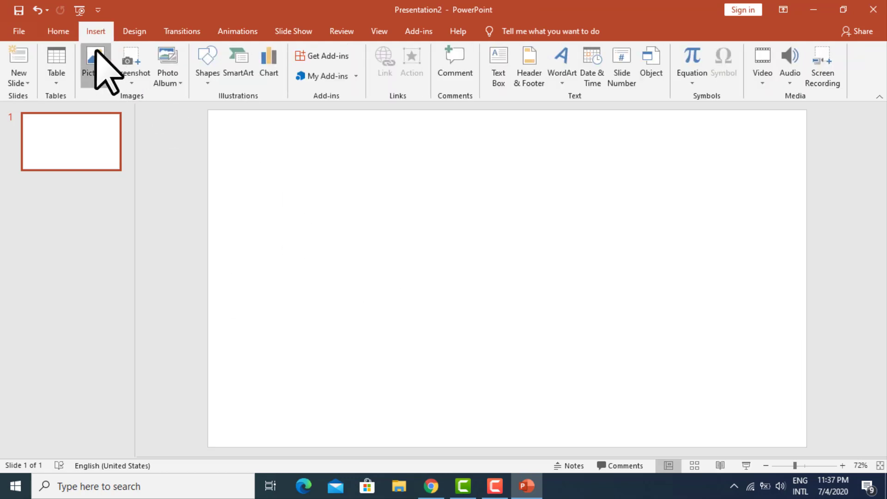
pyautogui.click(96, 58)
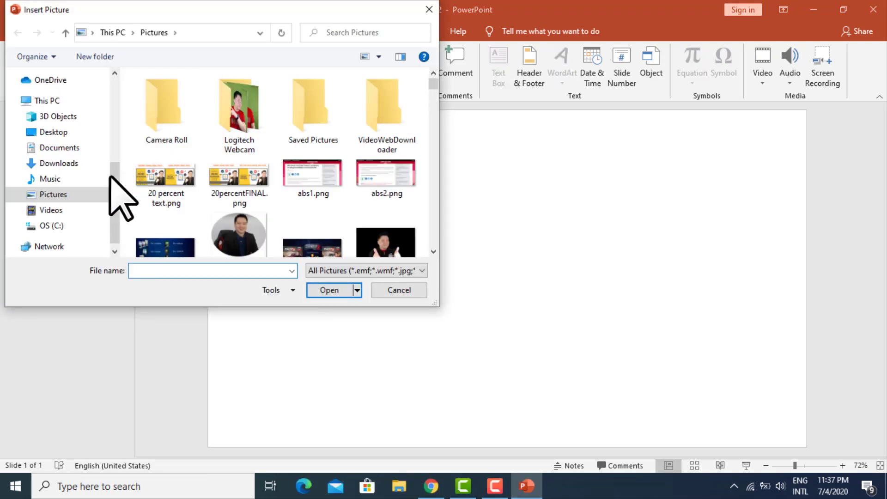
pyautogui.click(69, 148)
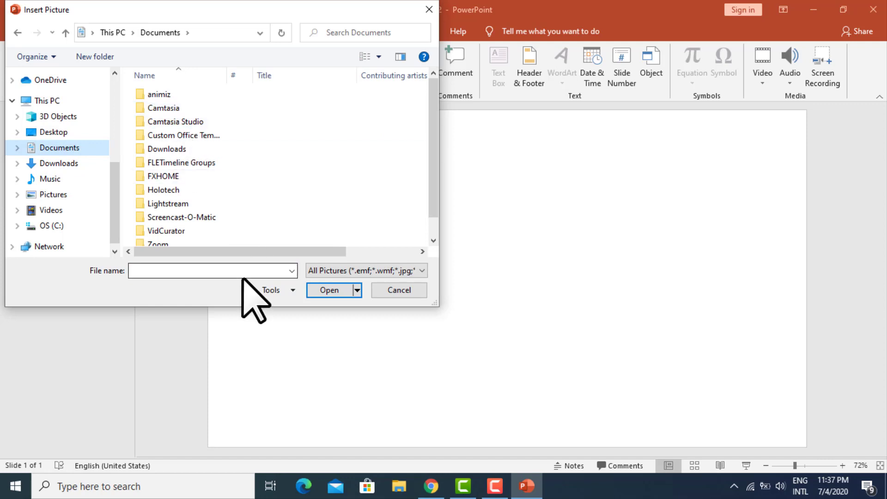
pyautogui.write('Y')
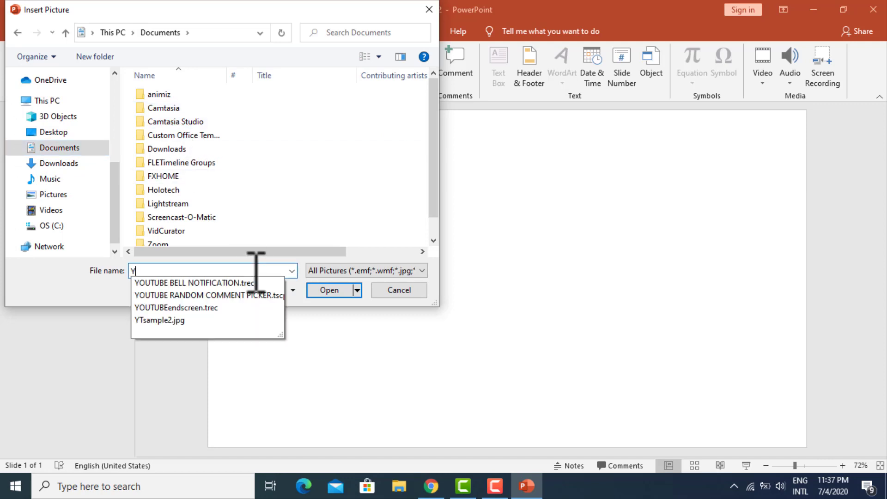
pyautogui.write('T')
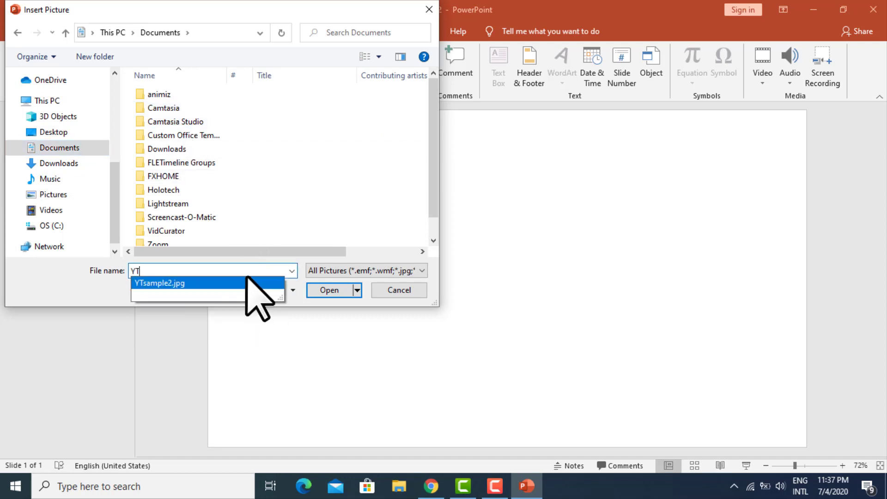
pyautogui.click(280, 283)
pyautogui.click(331, 292)
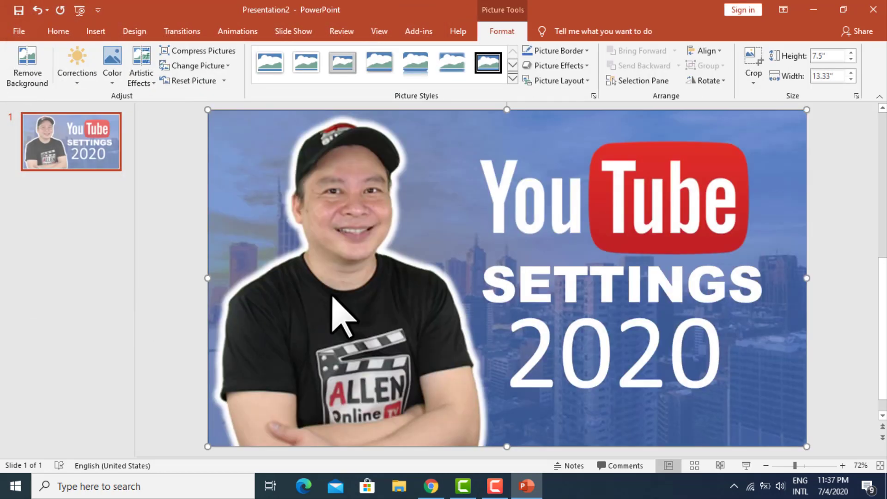
pyautogui.click(179, 230)
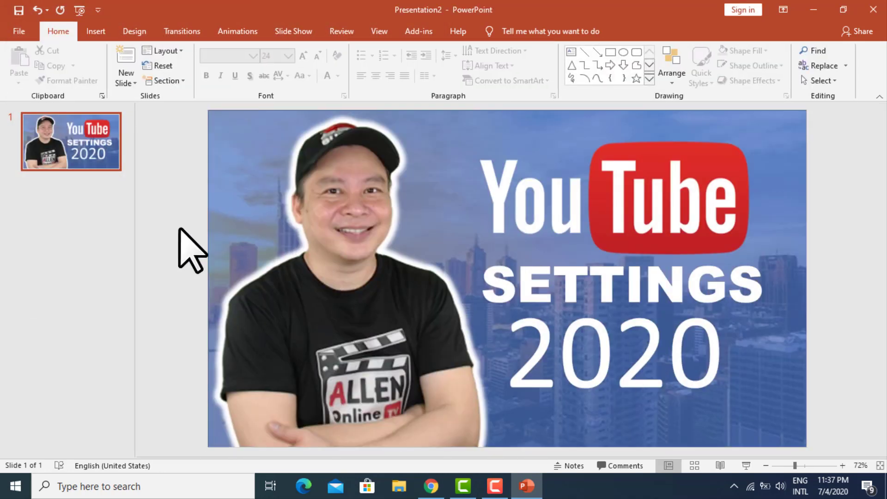
# Add a second slide and delete its title and content placeholders.
pyautogui.rightClick(82, 174)
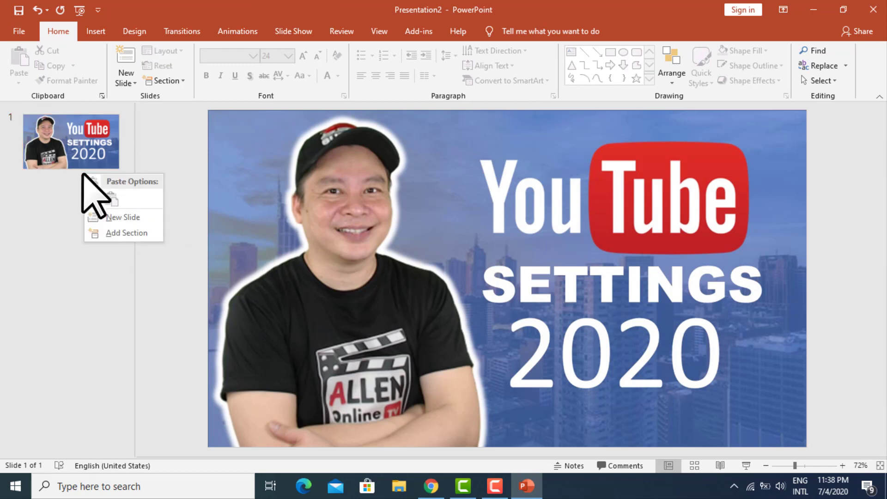
pyautogui.click(123, 217)
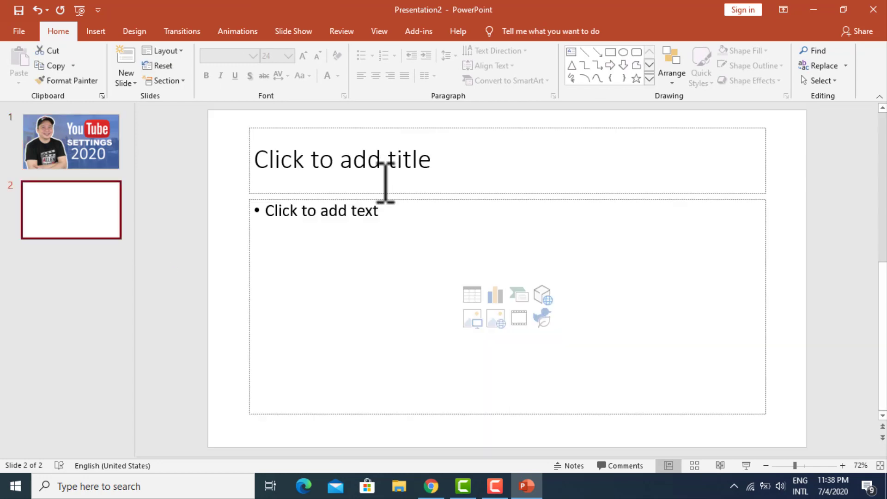
pyautogui.click(381, 199)
pyautogui.press('Delete')
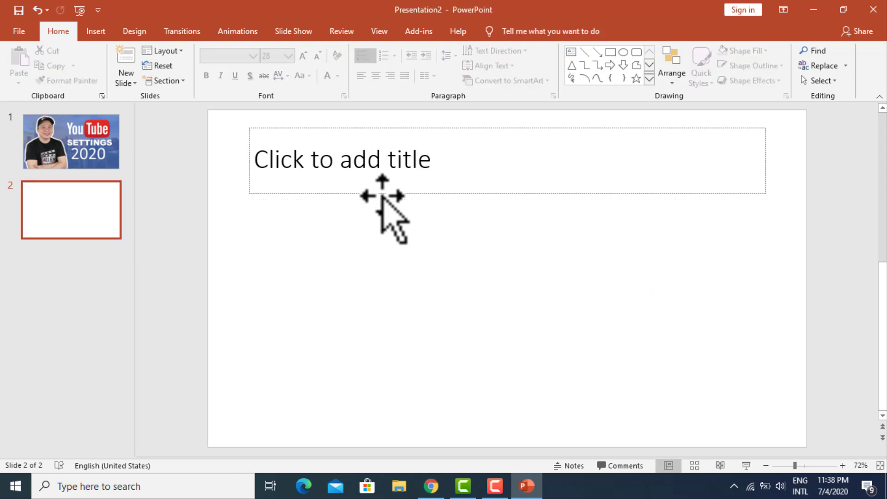
pyautogui.click(381, 194)
pyautogui.press('Delete')
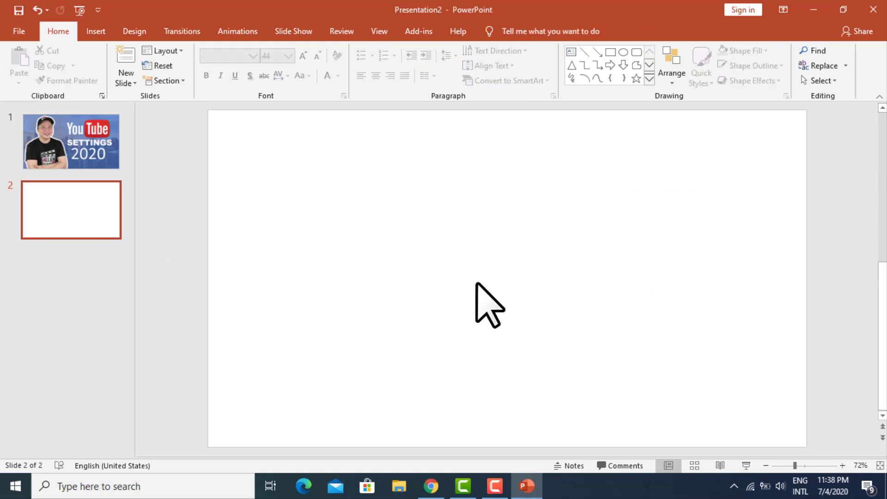
# Drag the sunset skyline photo from Chrome's building background results onto the desktop as pexels-photo-302769.jpg.
pyautogui.click(429, 493)
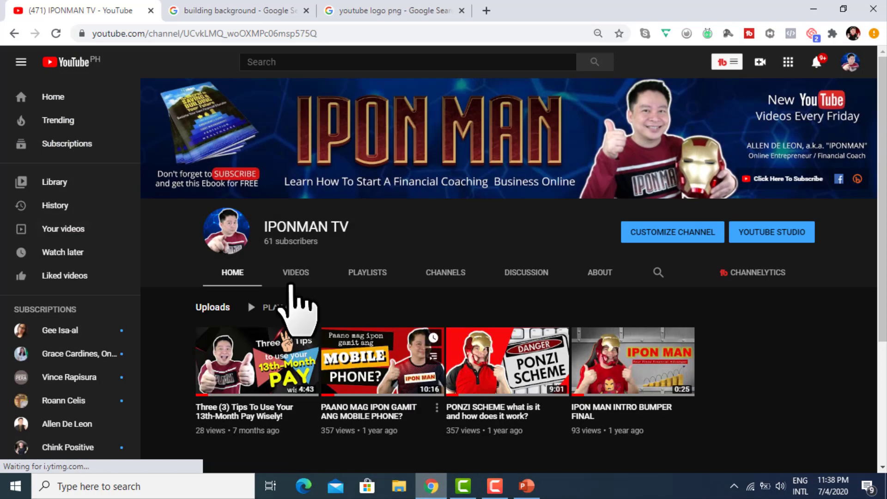
pyautogui.click(220, 13)
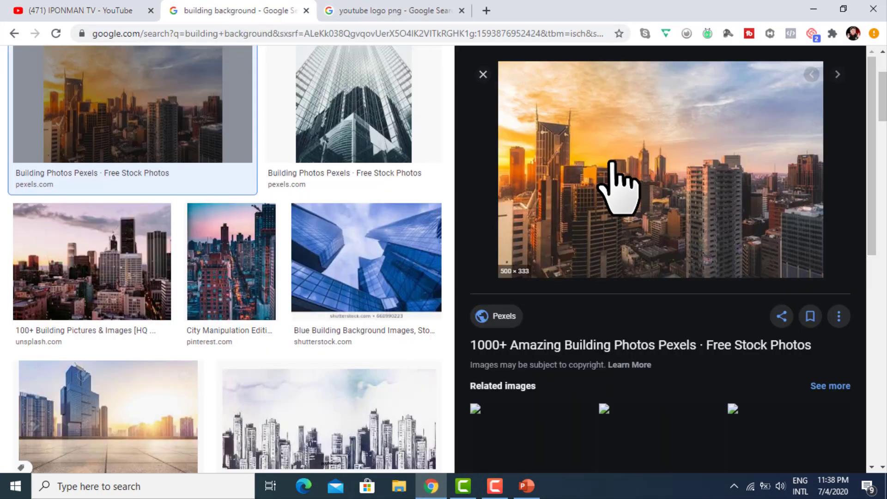
pyautogui.click(843, 10)
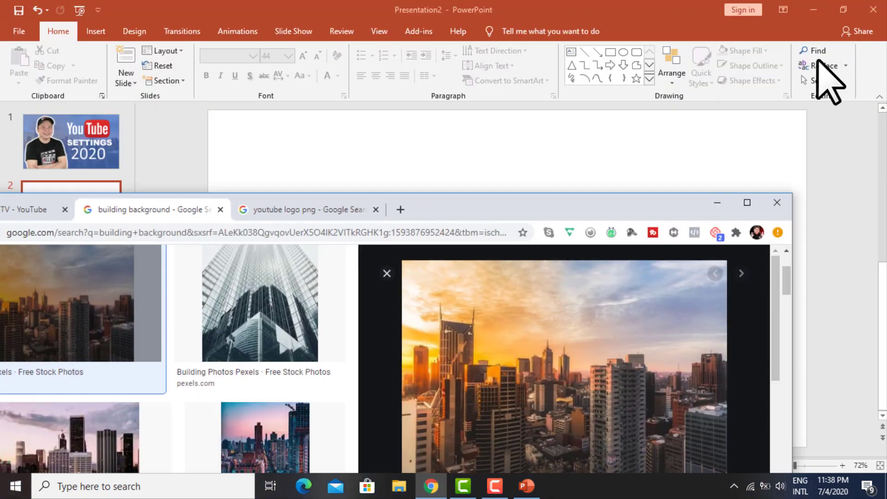
pyautogui.click(816, 5)
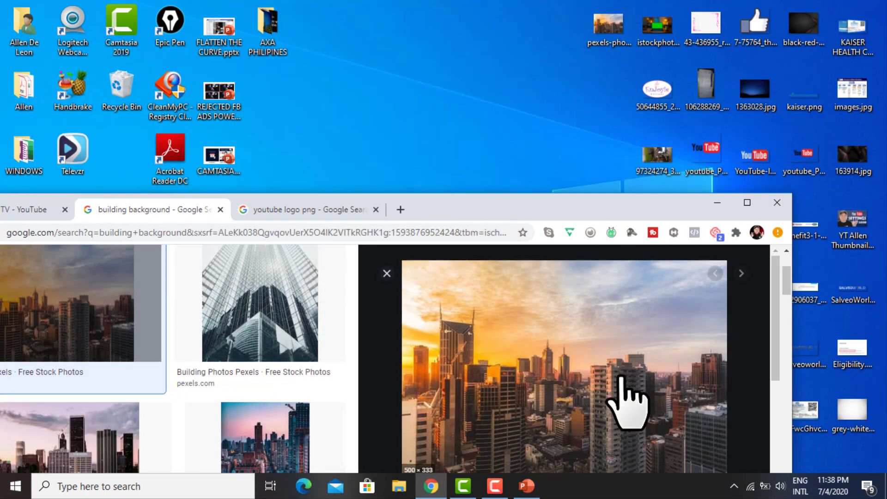
pyautogui.moveTo(625, 402); pyautogui.dragTo(540, 423)
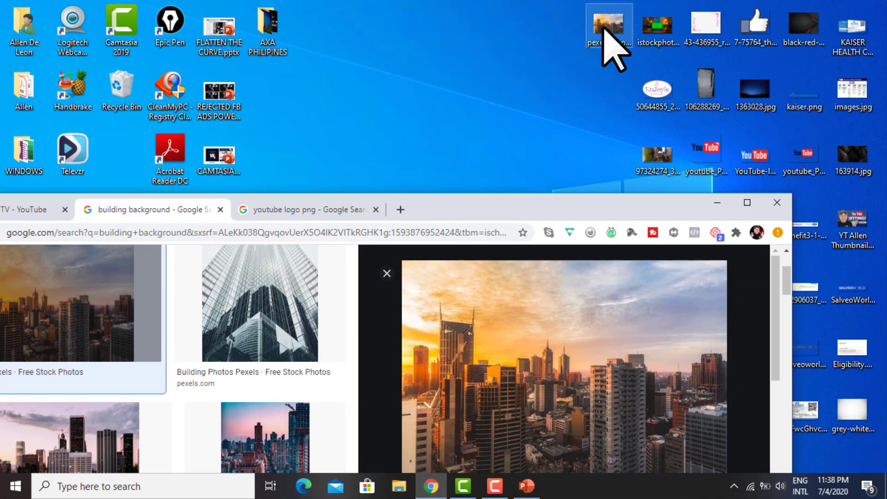
pyautogui.moveTo(540, 423); pyautogui.dragTo(603, 29)
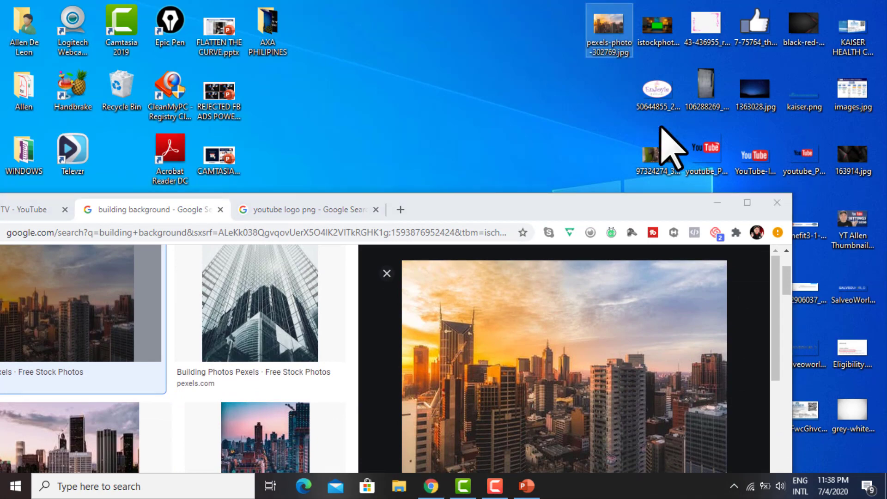
pyautogui.click(746, 204)
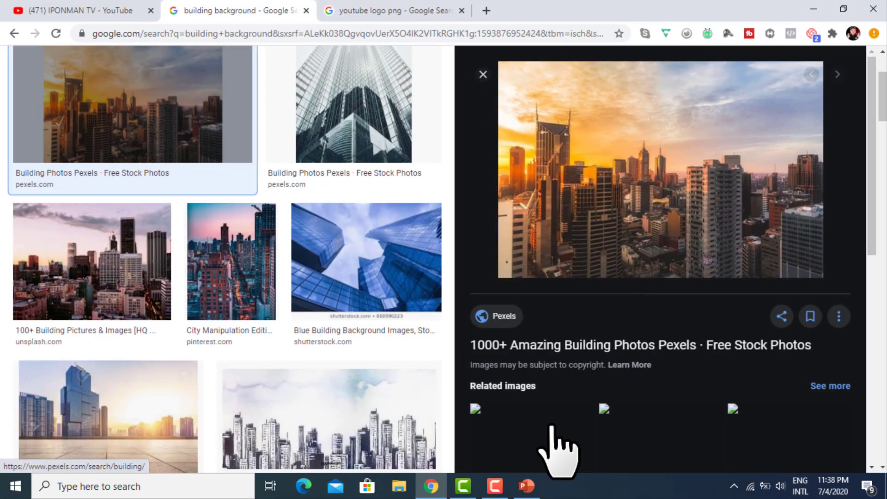
pyautogui.click(526, 486)
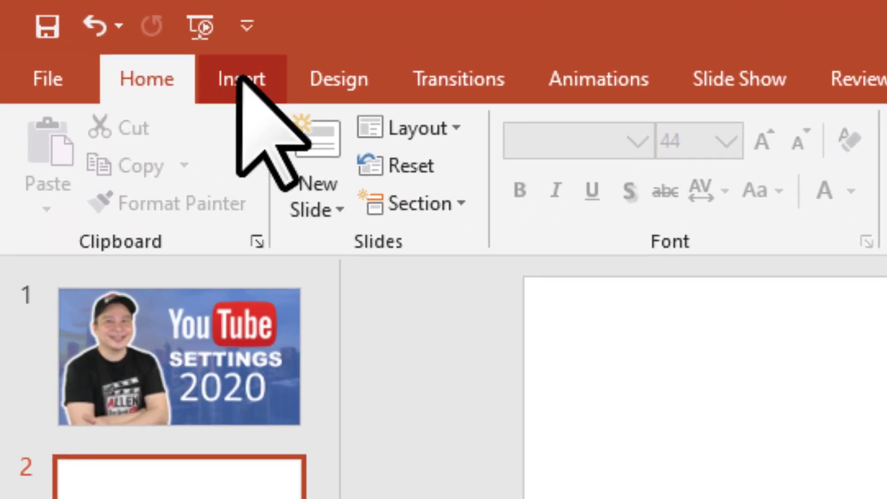
# Insert the pexels city skyline photo from the Desktop onto slide 2.
pyautogui.click(95, 33)
pyautogui.click(238, 157)
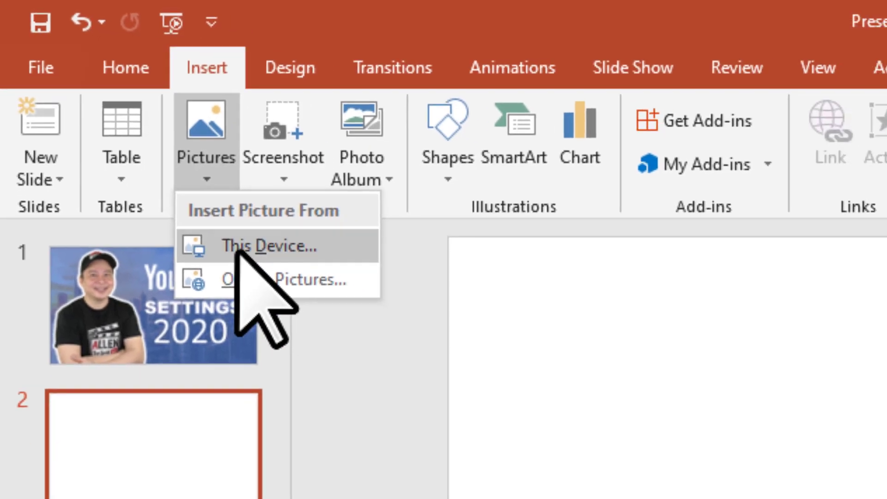
pyautogui.click(296, 287)
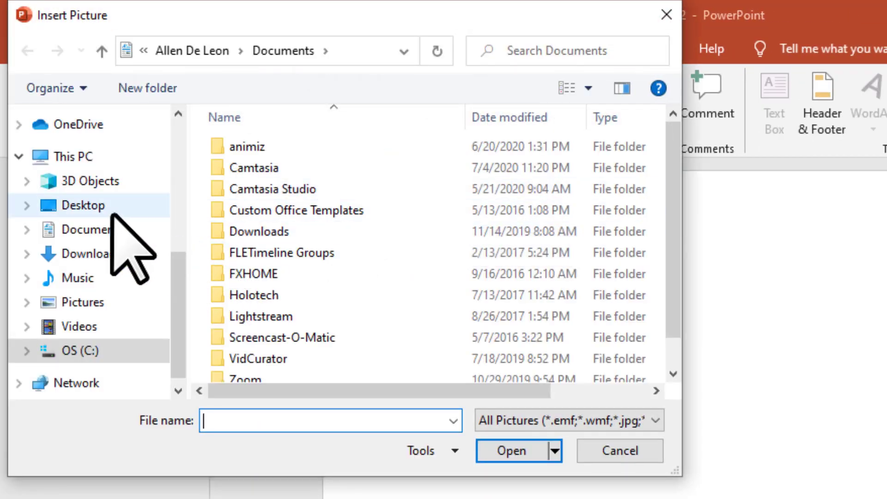
pyautogui.click(121, 211)
pyautogui.scroll(-2, 327, 247)
pyautogui.scroll(-5, 327, 248)
pyautogui.scroll(-5, 327, 257)
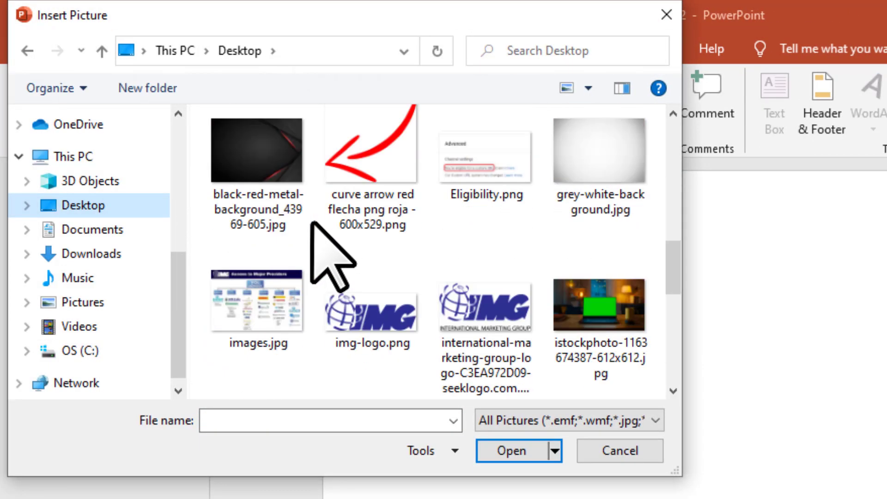
pyautogui.scroll(-3, 319, 240)
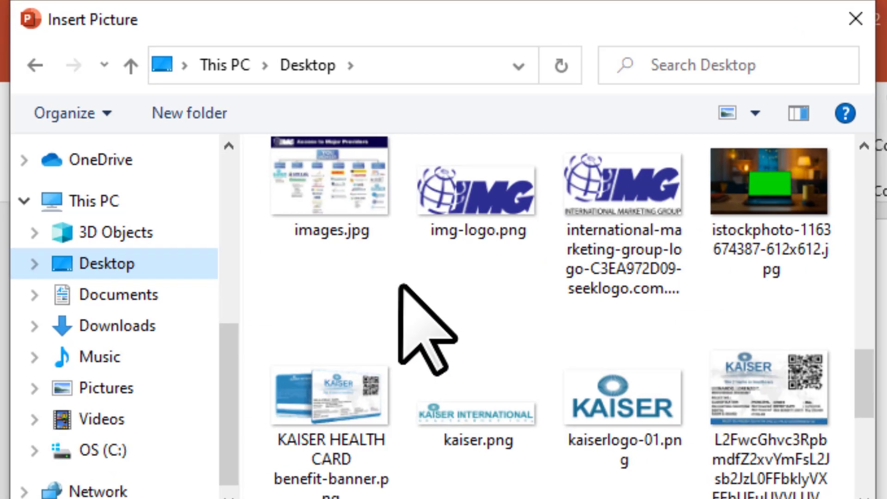
pyautogui.scroll(-5, 400, 285)
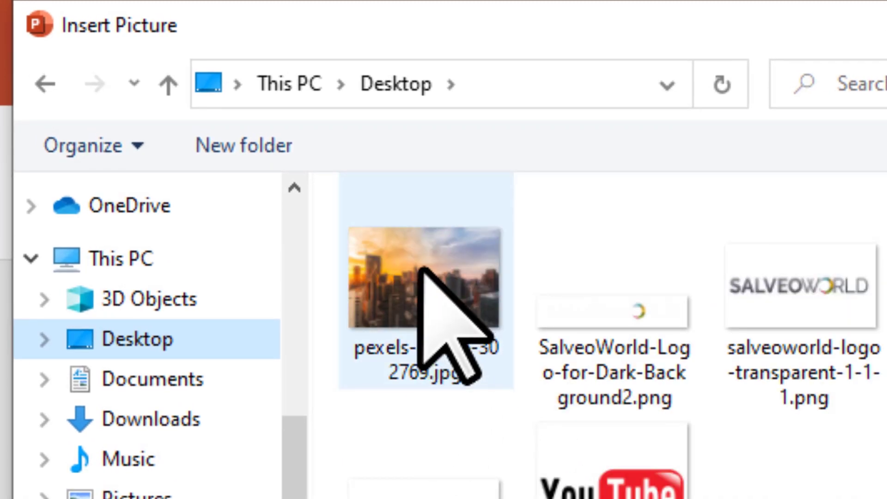
pyautogui.click(420, 269)
pyautogui.click(554, 485)
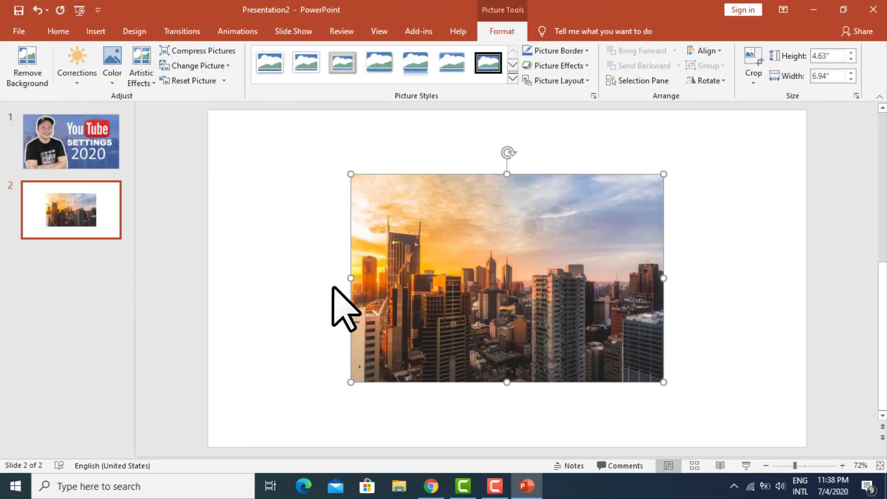
# Stretch the photo to all four slide edges (13.33" by 7.5") and zoom to 50%.
pyautogui.moveTo(350, 276); pyautogui.dragTo(208, 244)
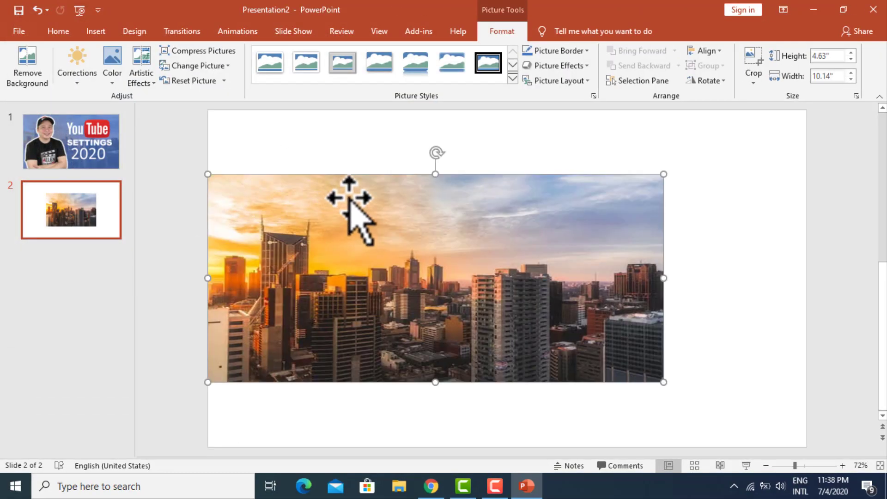
pyautogui.moveTo(435, 175); pyautogui.dragTo(435, 111)
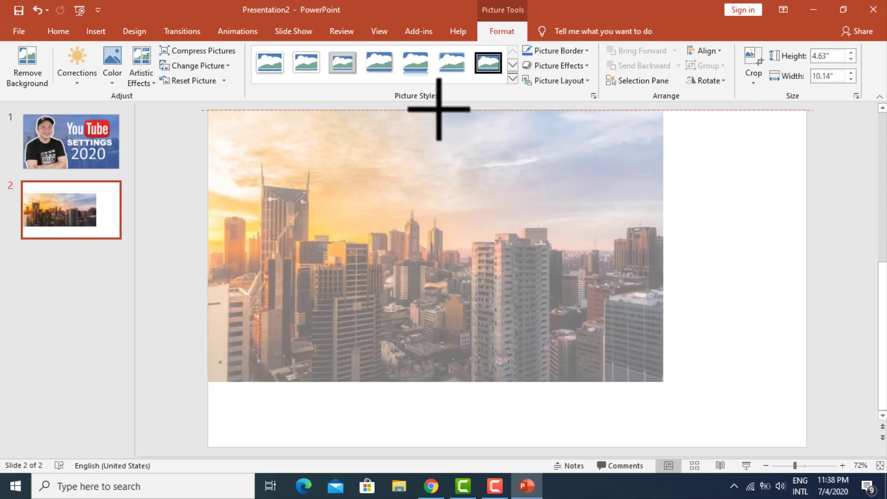
pyautogui.moveTo(663, 248); pyautogui.dragTo(806, 249)
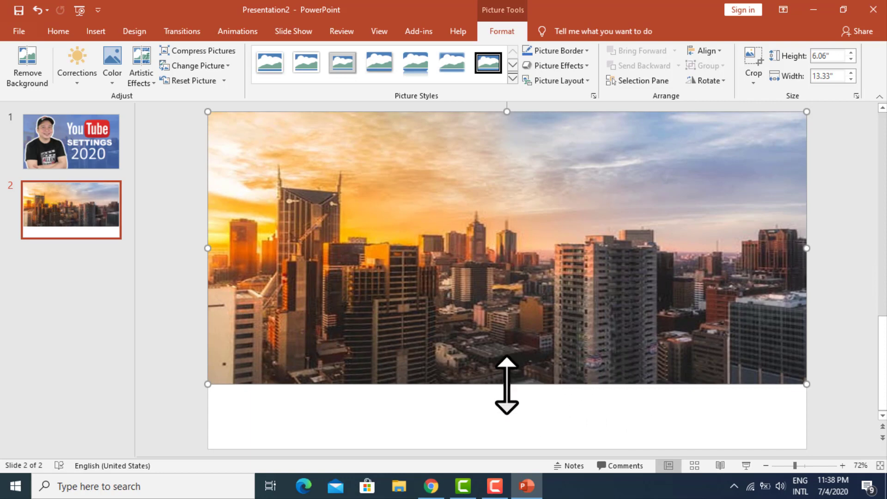
pyautogui.moveTo(507, 384); pyautogui.dragTo(507, 446)
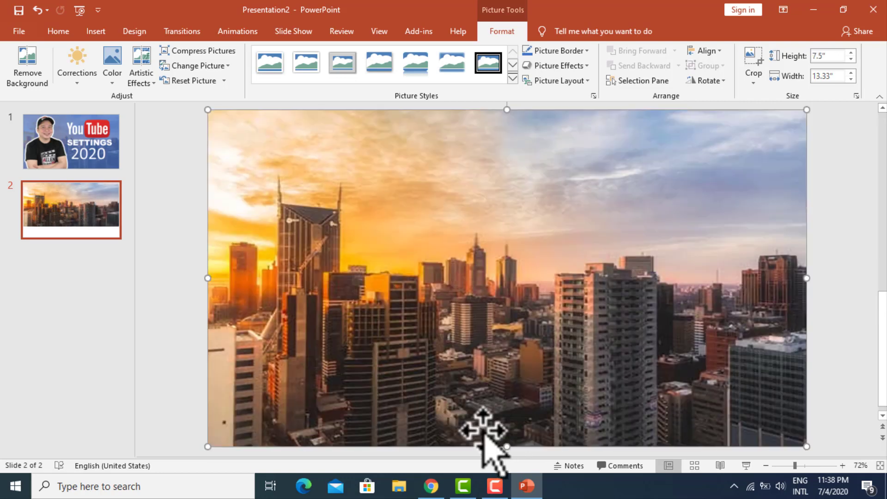
pyautogui.click(764, 465)
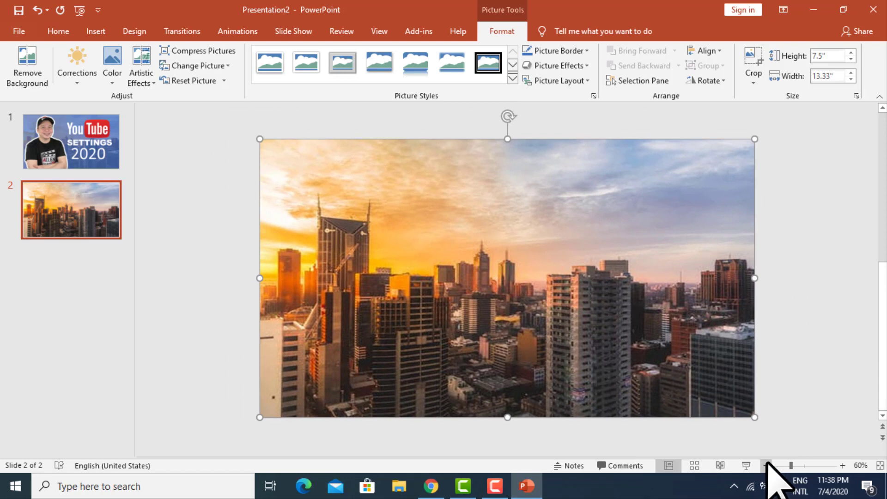
pyautogui.click(765, 465)
pyautogui.click(783, 353)
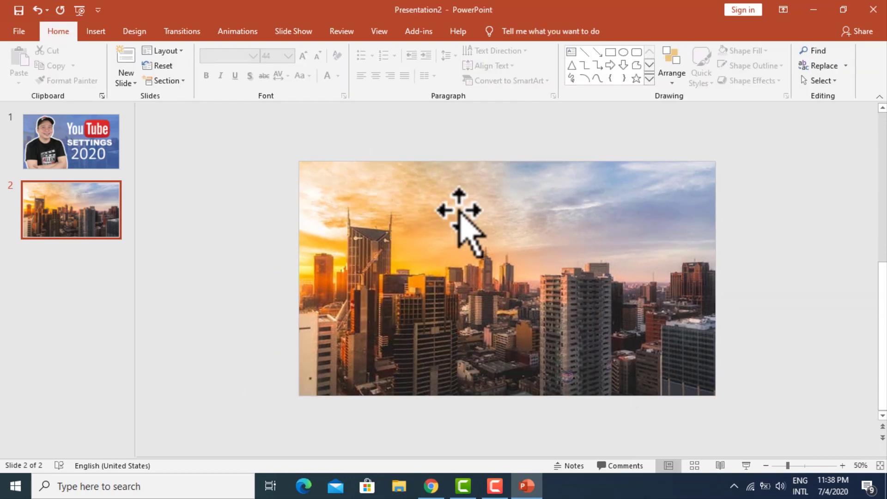
pyautogui.click(110, 162)
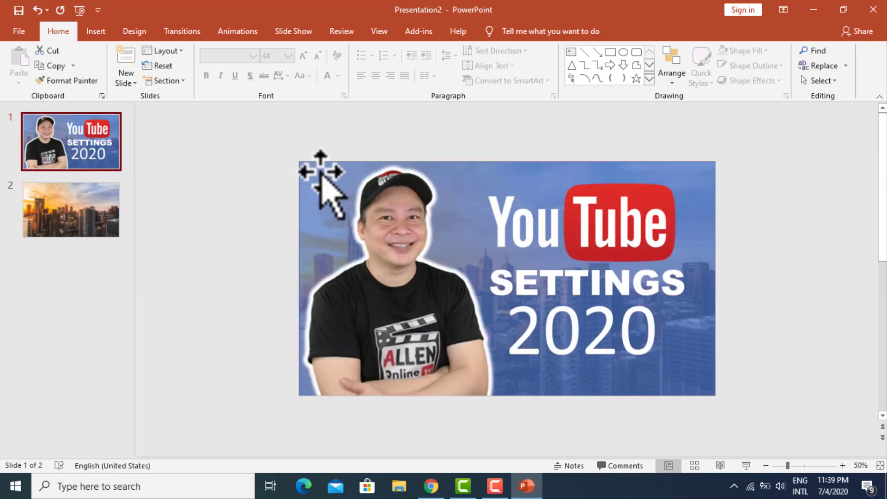
# Draw a rectangle from slide 2's top-left to bottom-right corner over the skyline photo.
pyautogui.click(95, 212)
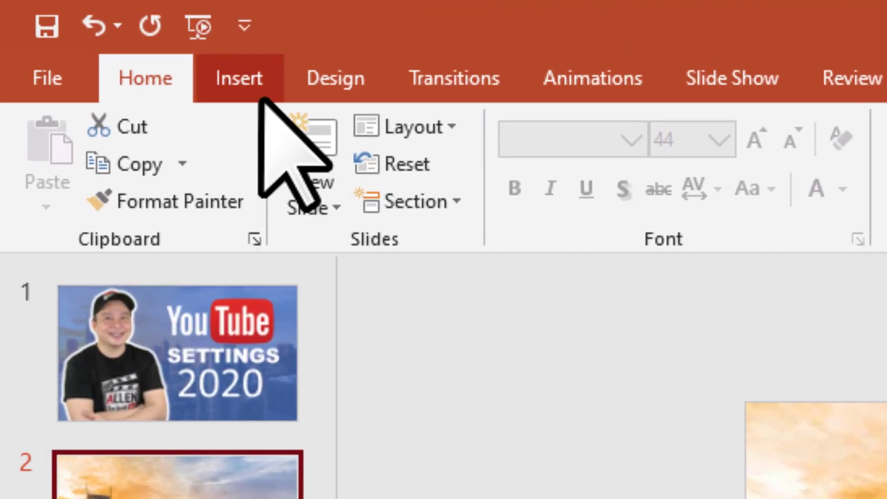
pyautogui.click(259, 89)
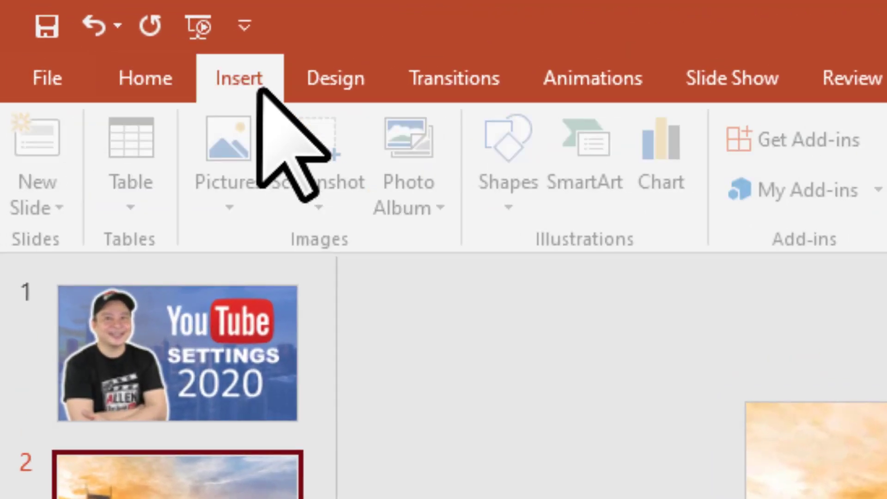
pyautogui.click(537, 164)
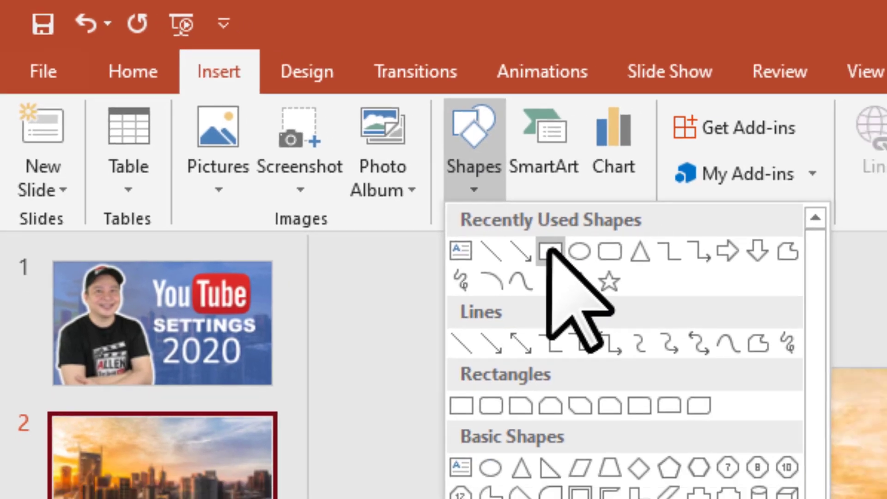
pyautogui.click(280, 124)
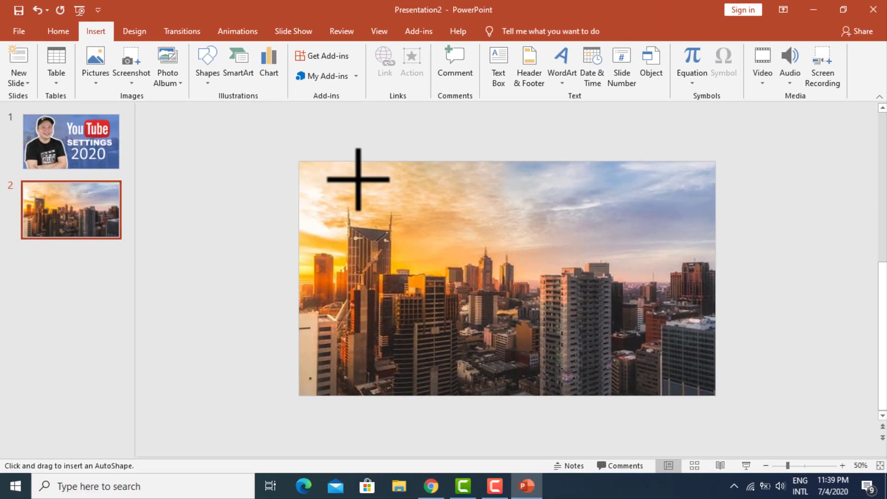
pyautogui.moveTo(298, 161); pyautogui.dragTo(715, 395)
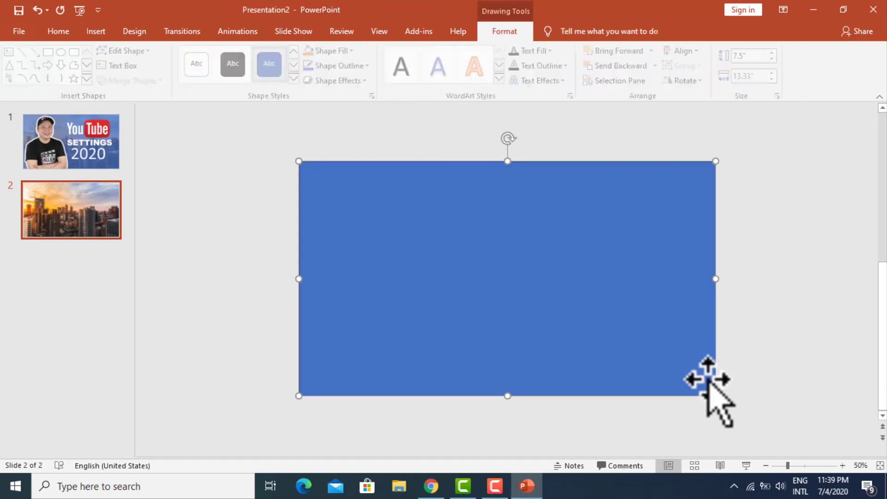
# Set the rectangle's fill transparency to 30% in Format Shape.
pyautogui.rightClick(505, 249)
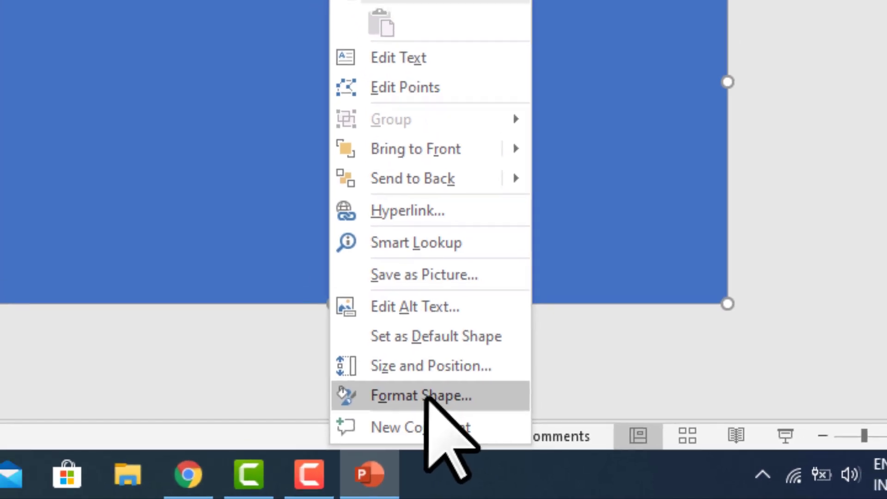
pyautogui.click(420, 383)
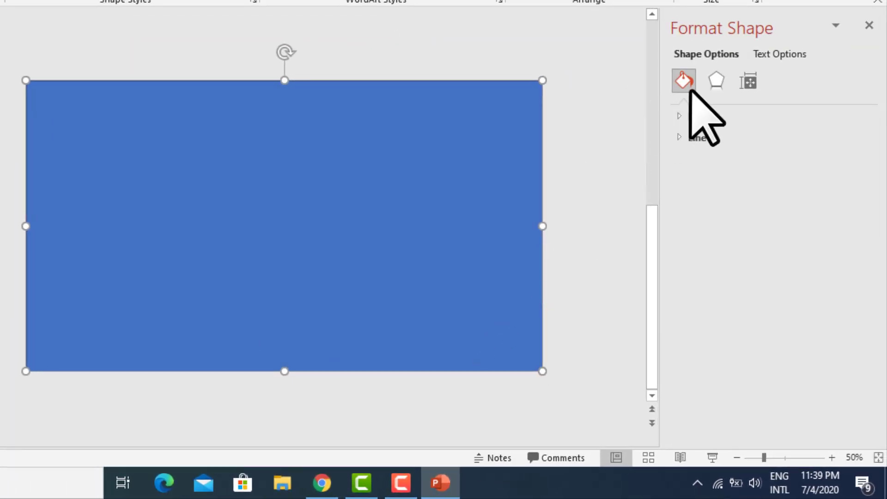
pyautogui.click(680, 118)
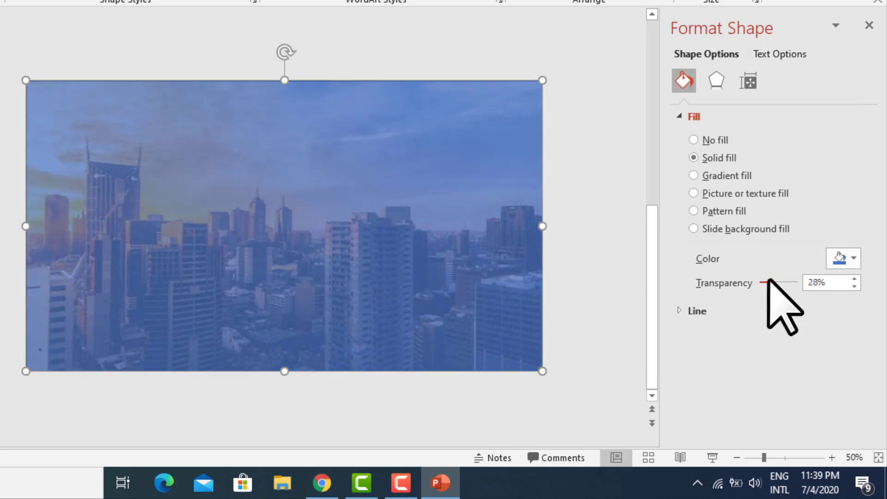
pyautogui.moveTo(772, 279); pyautogui.dragTo(768, 282)
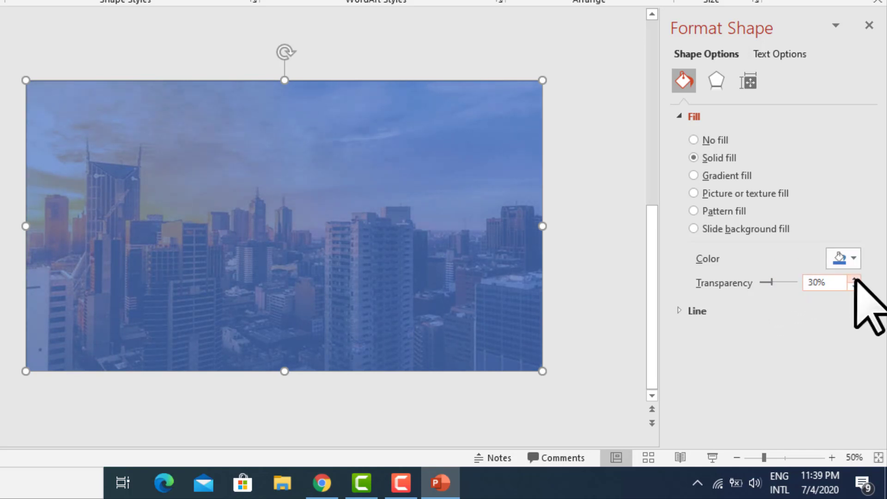
pyautogui.click(569, 261)
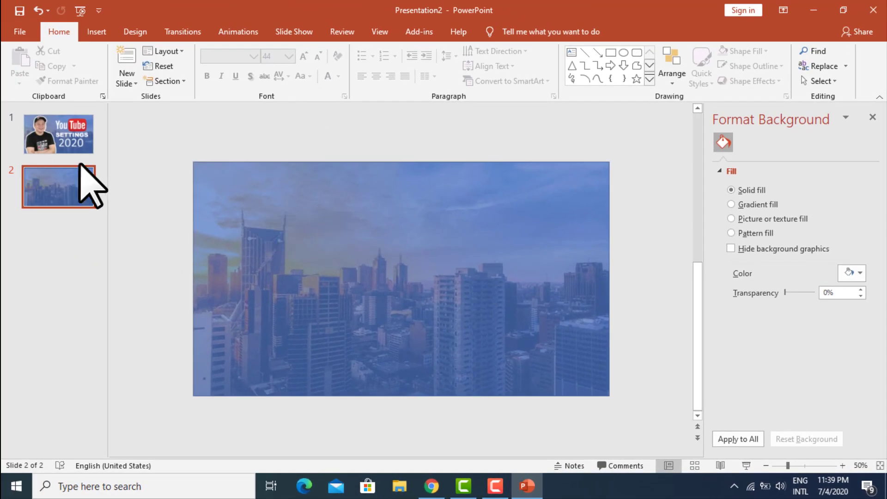
pyautogui.click(64, 139)
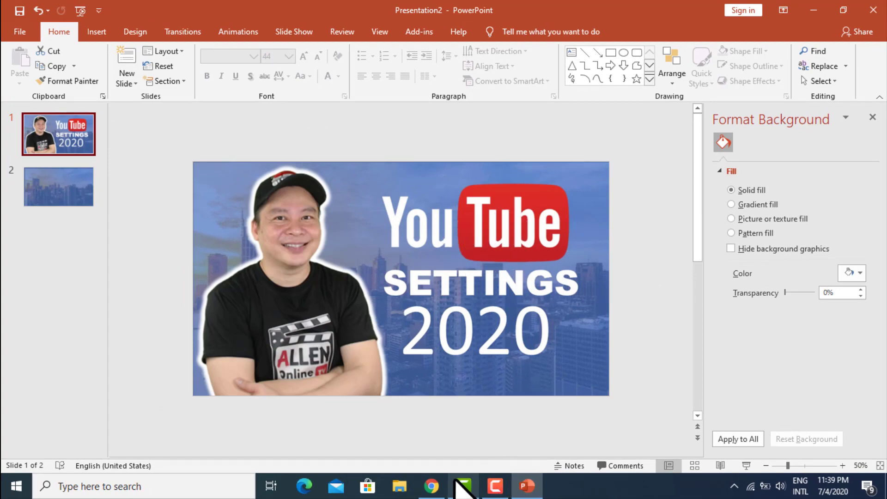
pyautogui.click(431, 486)
pyautogui.click(365, 12)
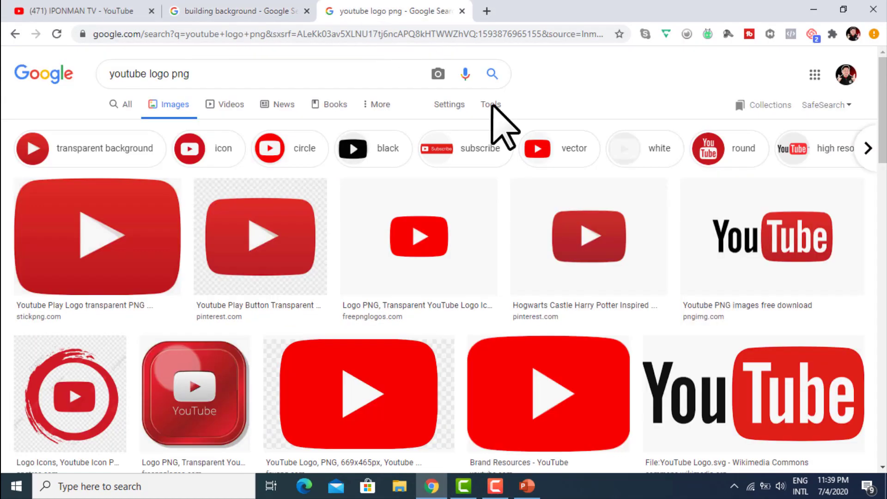
pyautogui.scroll(-1, 628, 282)
pyautogui.scroll(-5, 622, 257)
pyautogui.scroll(-1, 632, 257)
pyautogui.scroll(-2, 638, 256)
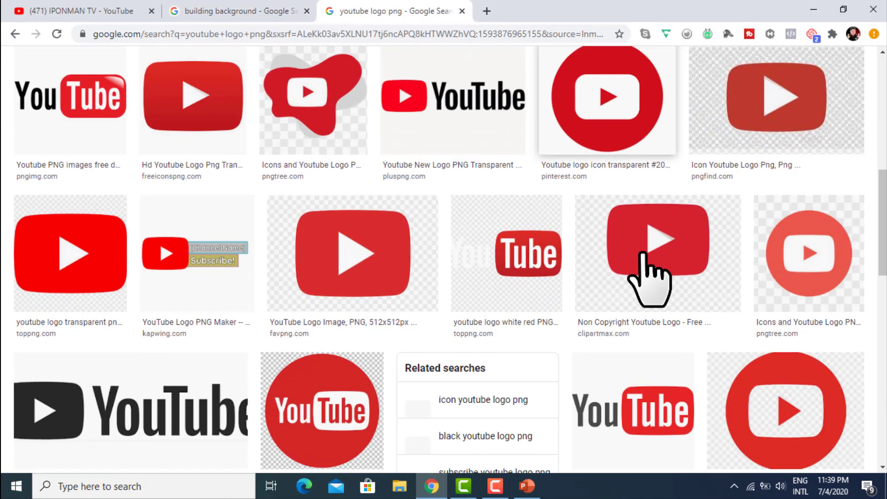
pyautogui.scroll(5, 644, 253)
pyautogui.scroll(4, 647, 261)
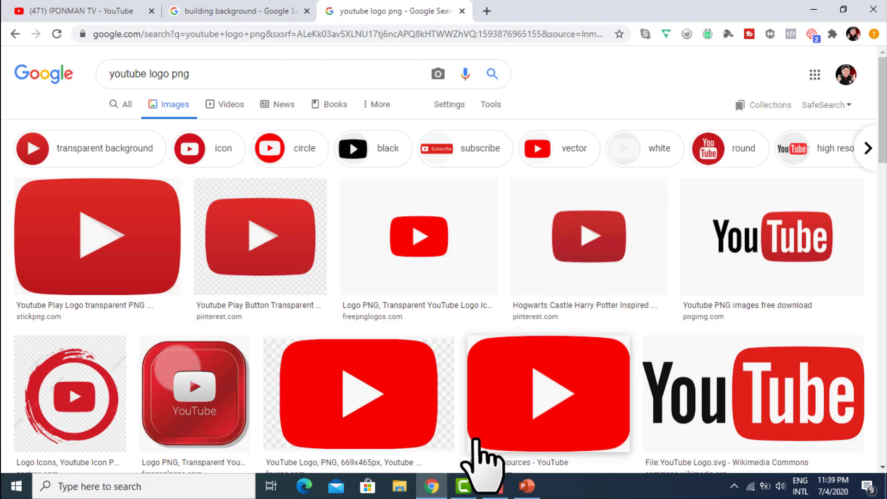
# Insert YouTube-logo-full_color+white.png from the Desktop onto slide 2.
pyautogui.click(524, 485)
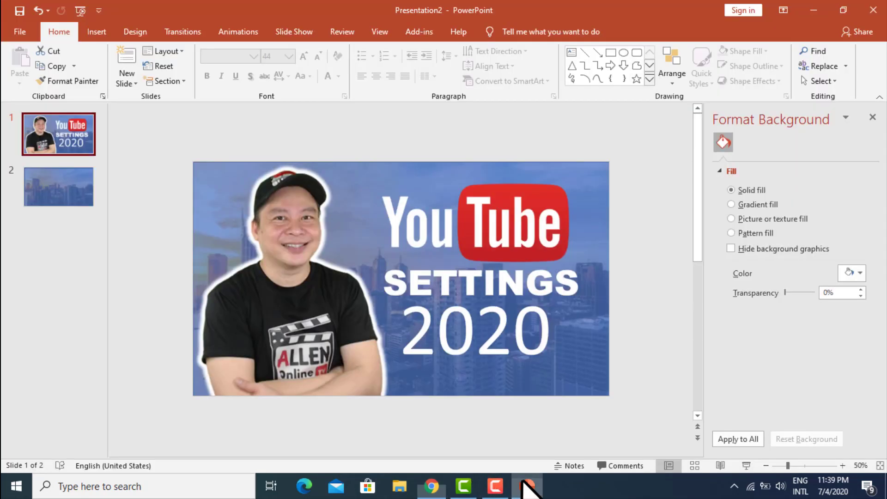
pyautogui.click(61, 198)
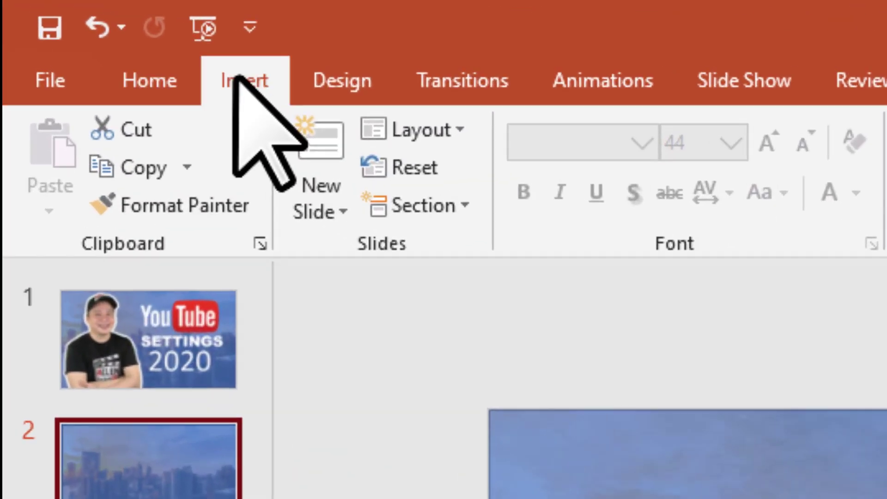
pyautogui.click(93, 32)
pyautogui.click(245, 135)
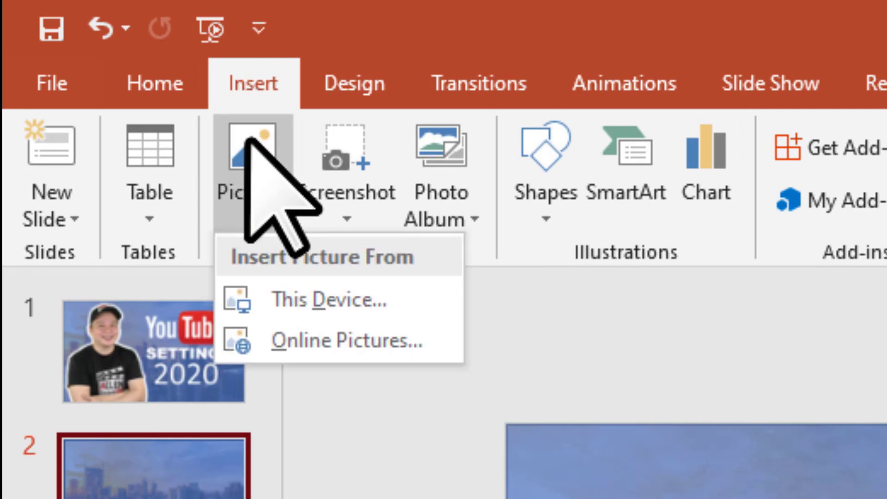
pyautogui.click(312, 307)
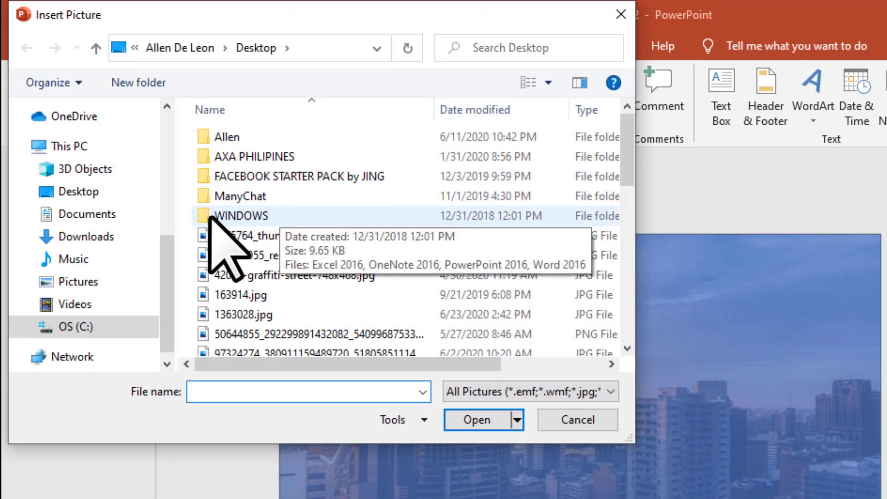
pyautogui.click(108, 190)
pyautogui.scroll(-5, 378, 205)
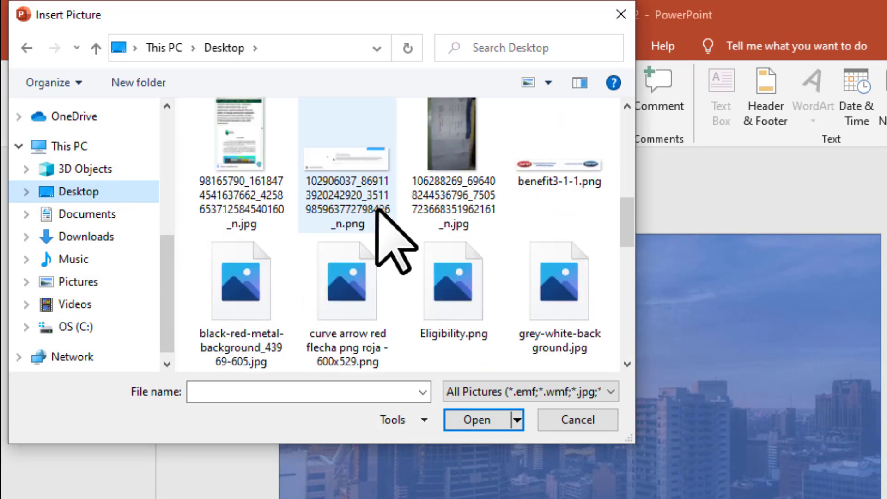
pyautogui.scroll(-5, 378, 206)
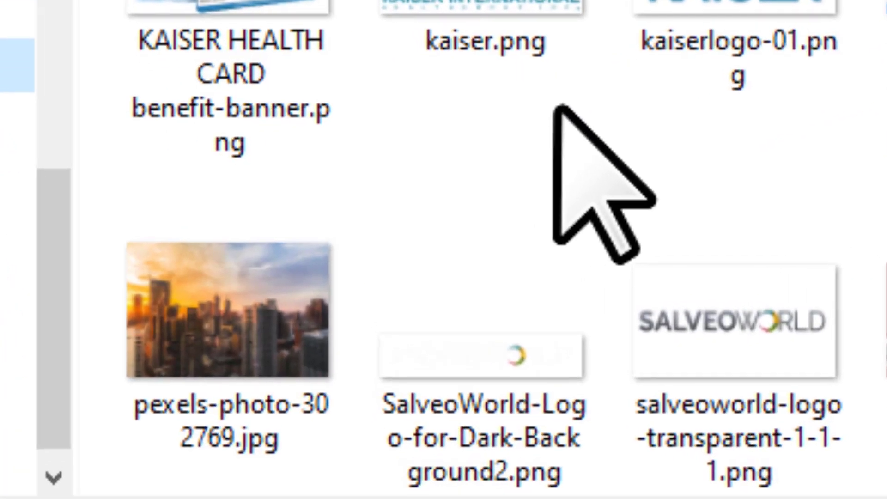
pyautogui.scroll(-5, 557, 109)
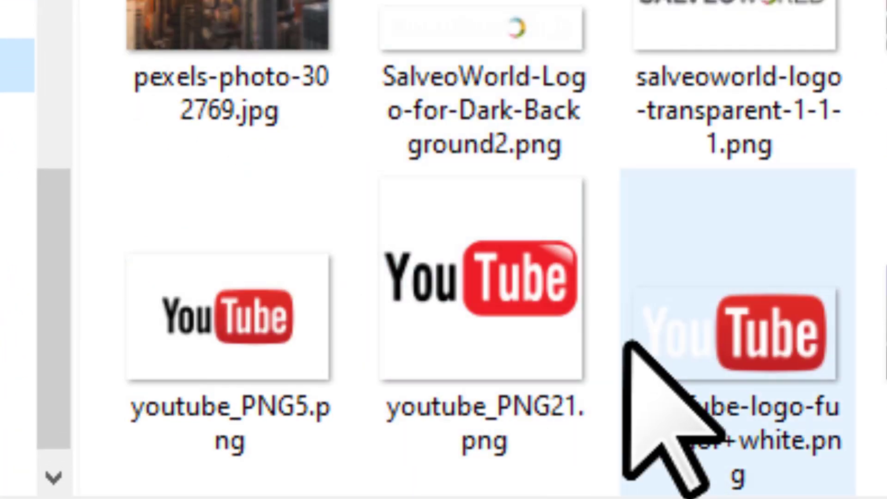
pyautogui.click(761, 365)
pyautogui.click(557, 446)
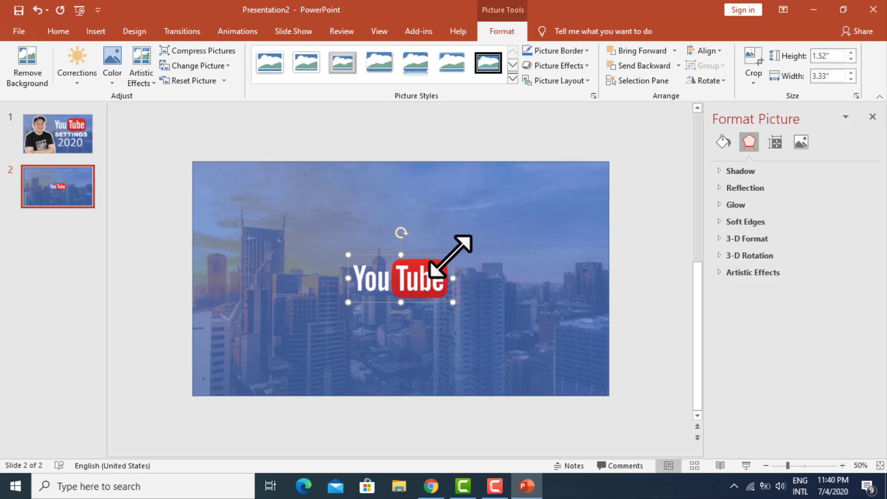
# Enlarge the YouTube logo to 7.4" wide and shift it slightly right.
pyautogui.moveTo(453, 254); pyautogui.dragTo(567, 201)
pyautogui.moveTo(530, 277); pyautogui.dragTo(542, 242)
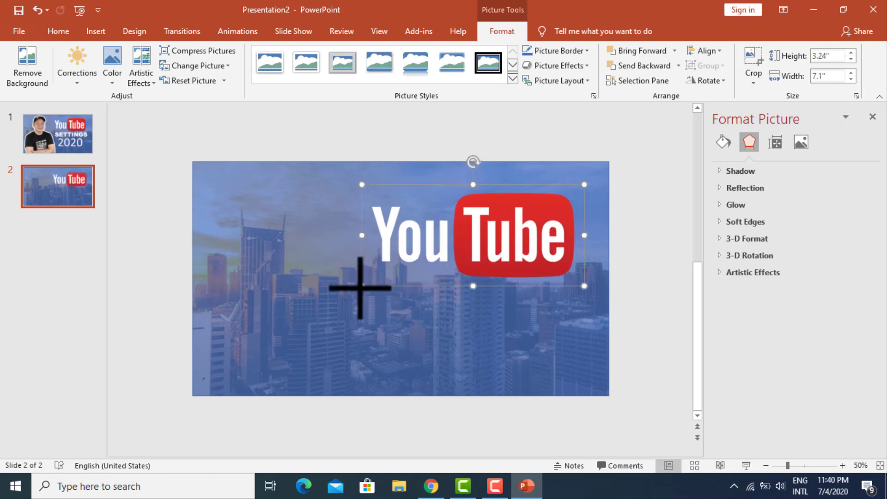
pyautogui.moveTo(360, 287); pyautogui.dragTo(351, 290)
pyautogui.moveTo(475, 247)
pyautogui.mouseDown()
pyautogui.moveTo(496, 242)
pyautogui.moveTo(478, 235)
pyautogui.mouseUp()
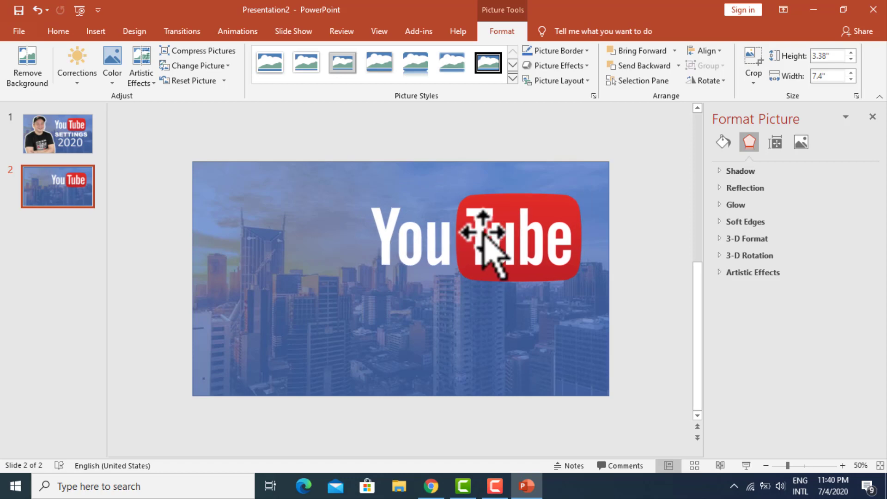
pyautogui.click(69, 143)
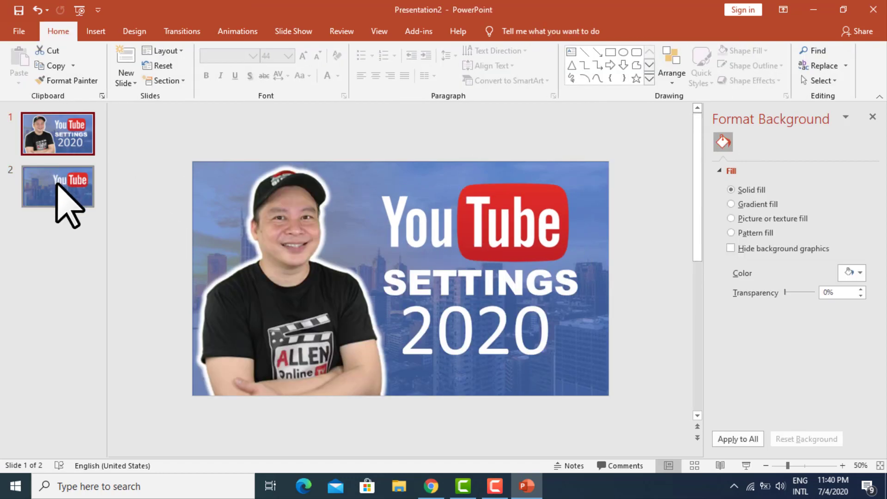
# Place a small Calibri 18 text box reading SETTINGS above slide 2.
pyautogui.click(414, 283)
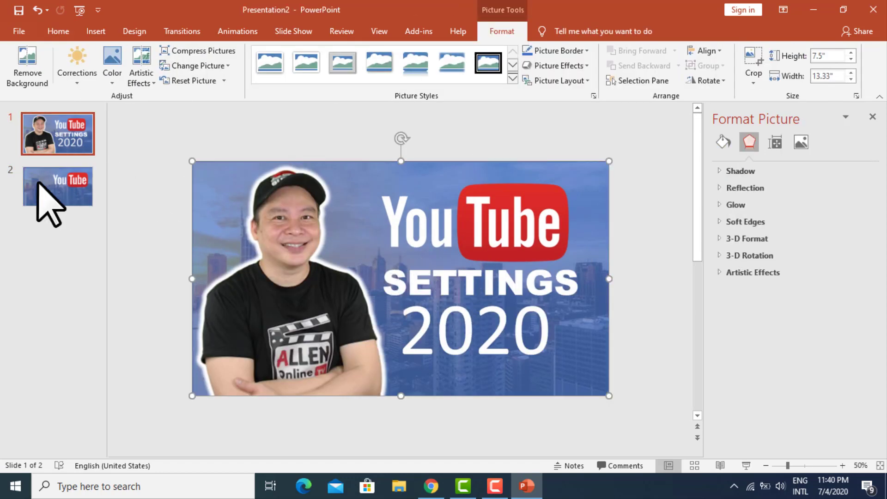
pyautogui.click(64, 192)
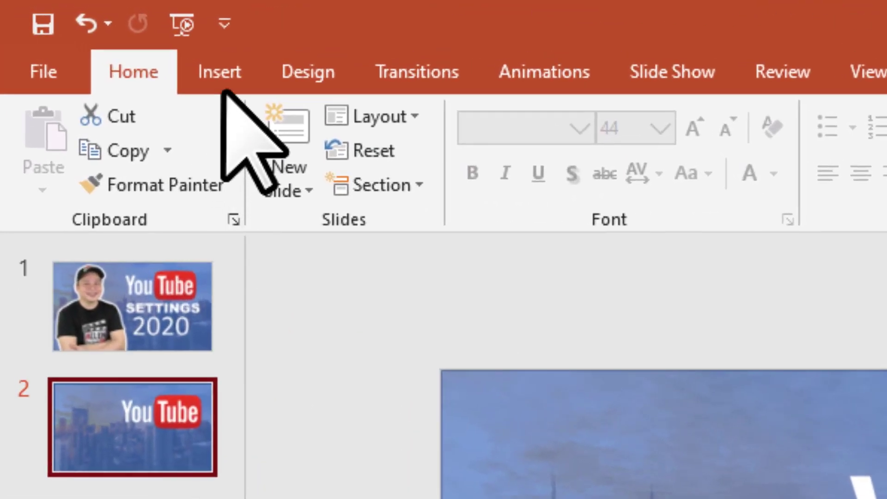
pyautogui.click(216, 65)
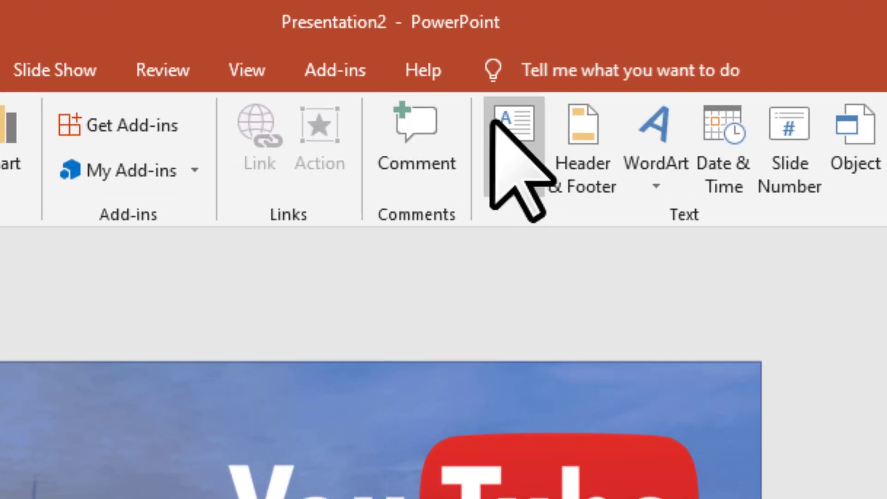
pyautogui.click(512, 124)
pyautogui.click(396, 296)
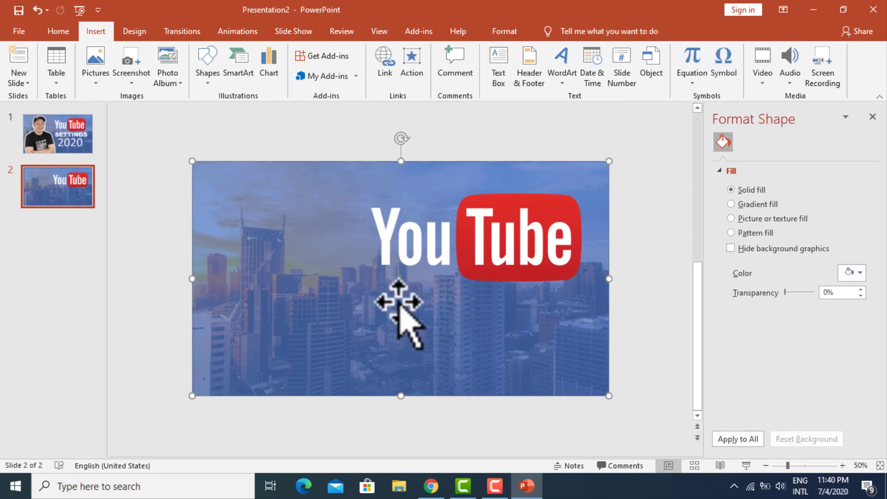
pyautogui.click(474, 143)
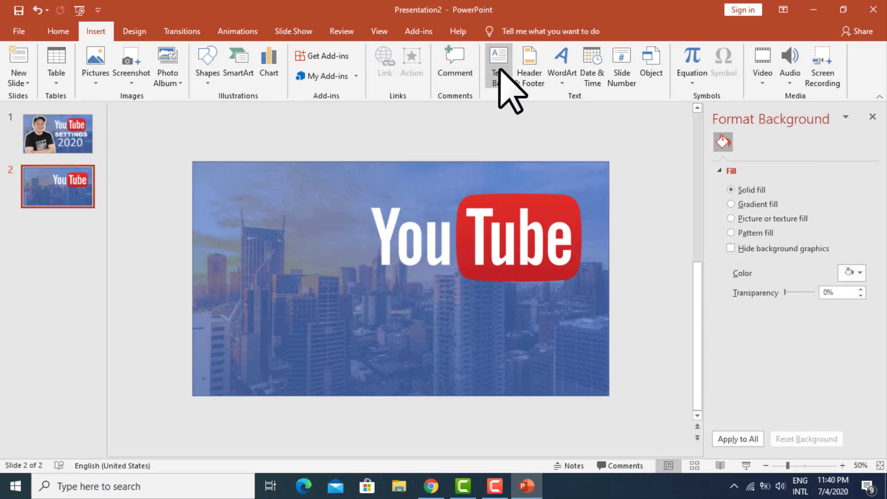
pyautogui.click(485, 144)
pyautogui.write('SETTINGS')
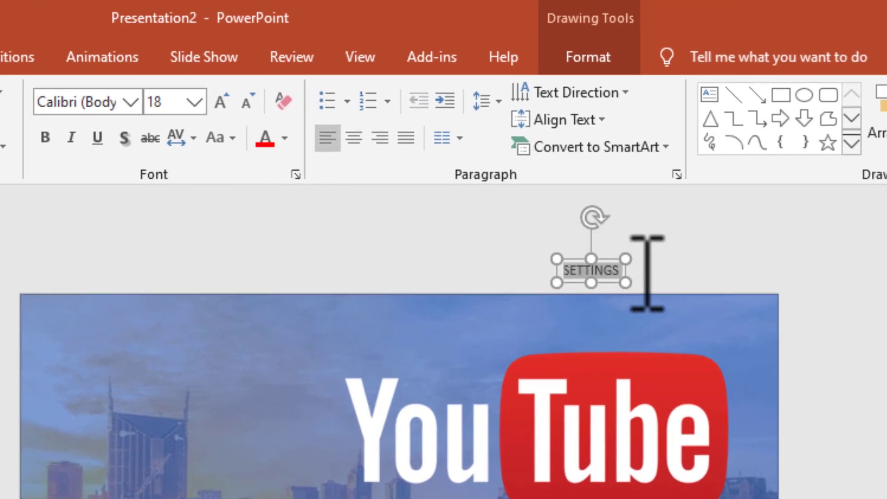
# Make the SETTINGS text 120 pt and white.
pyautogui.click(169, 101)
pyautogui.write('120')
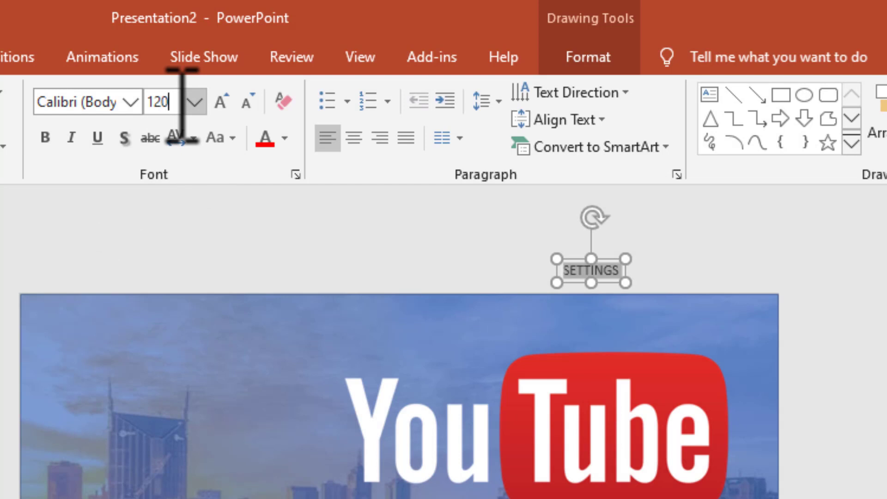
pyautogui.press('Return')
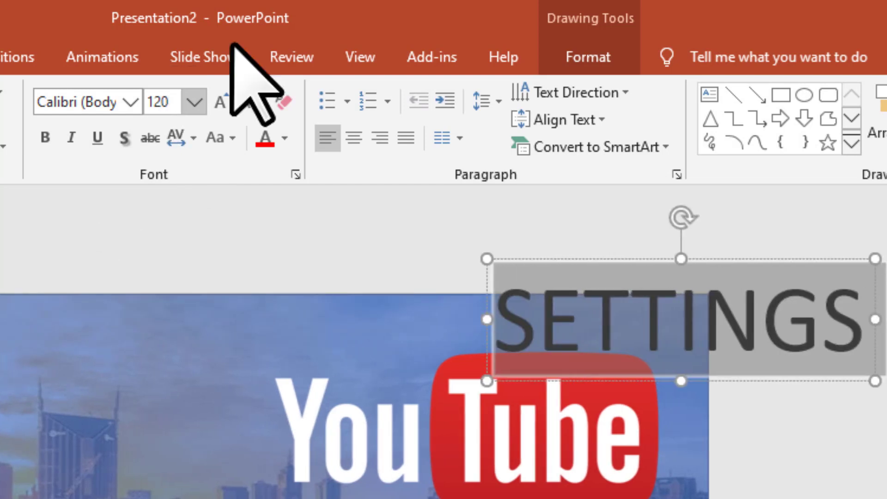
pyautogui.click(284, 137)
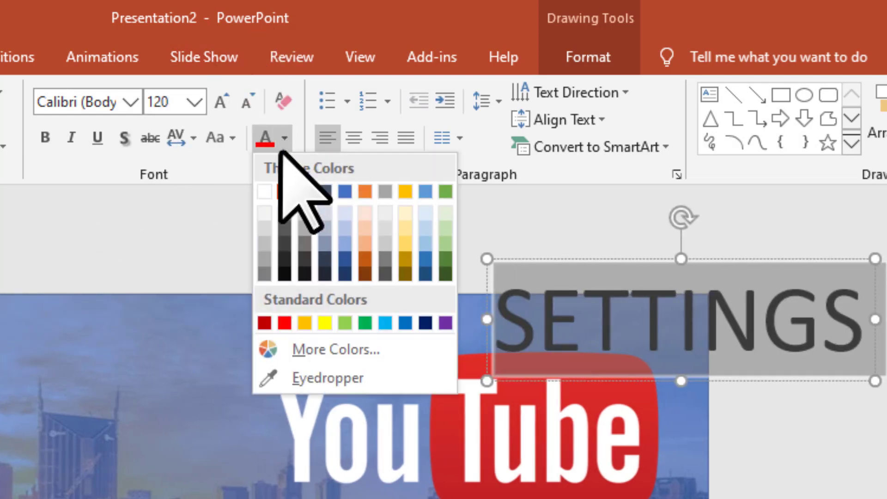
pyautogui.click(261, 191)
pyautogui.click(613, 267)
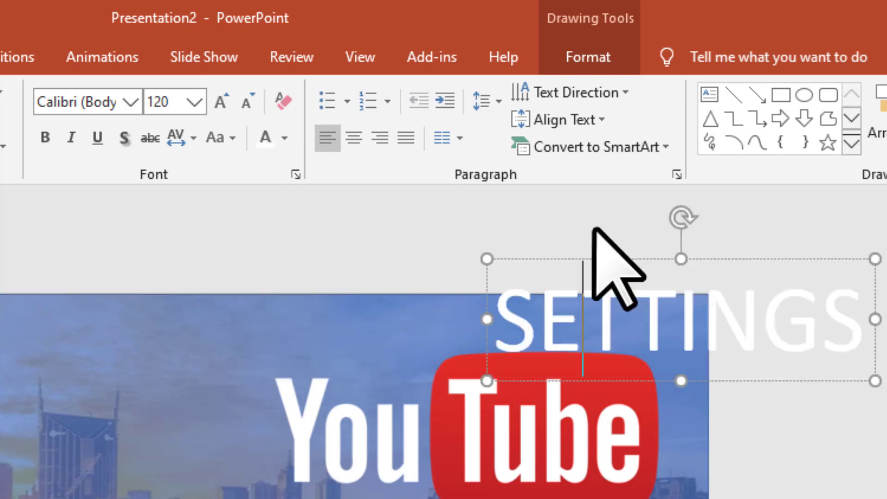
# Position SETTINGS centred beneath the YouTube logo, nudging the logo down slightly.
pyautogui.click(630, 297)
pyautogui.moveTo(594, 278); pyautogui.dragTo(388, 270)
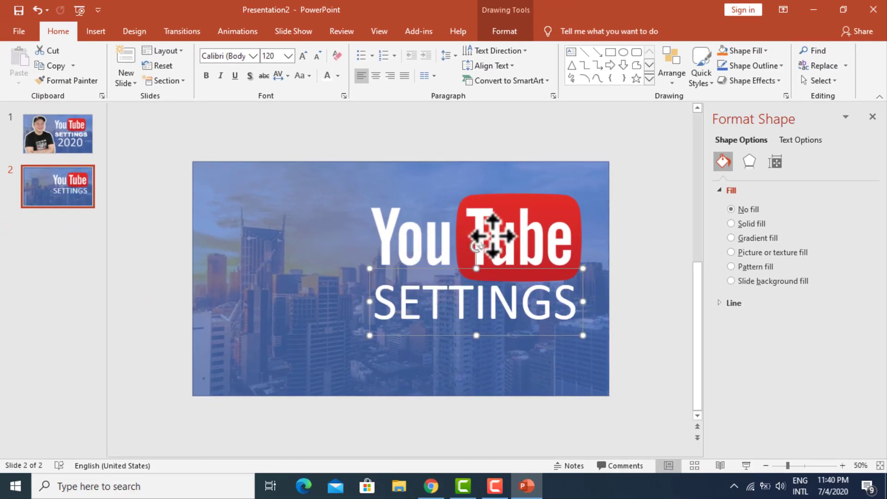
pyautogui.click(490, 229)
pyautogui.moveTo(493, 224); pyautogui.dragTo(492, 227)
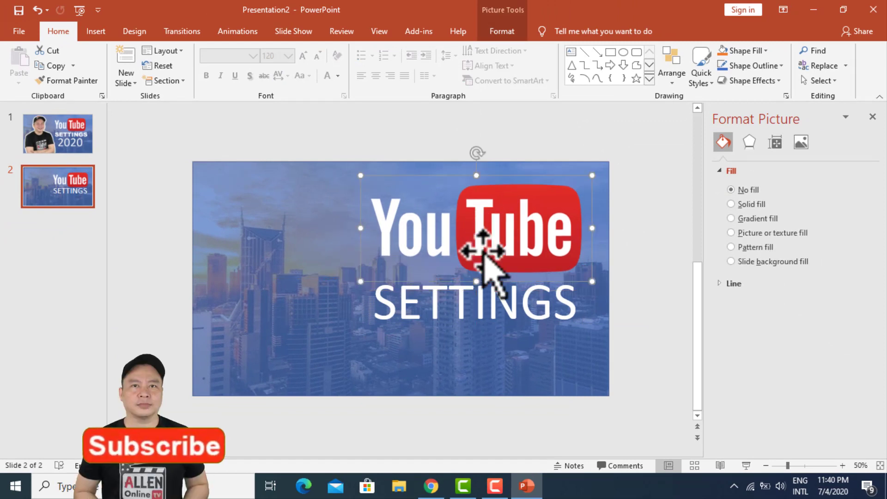
pyautogui.click(448, 276)
pyautogui.moveTo(448, 276); pyautogui.dragTo(445, 268)
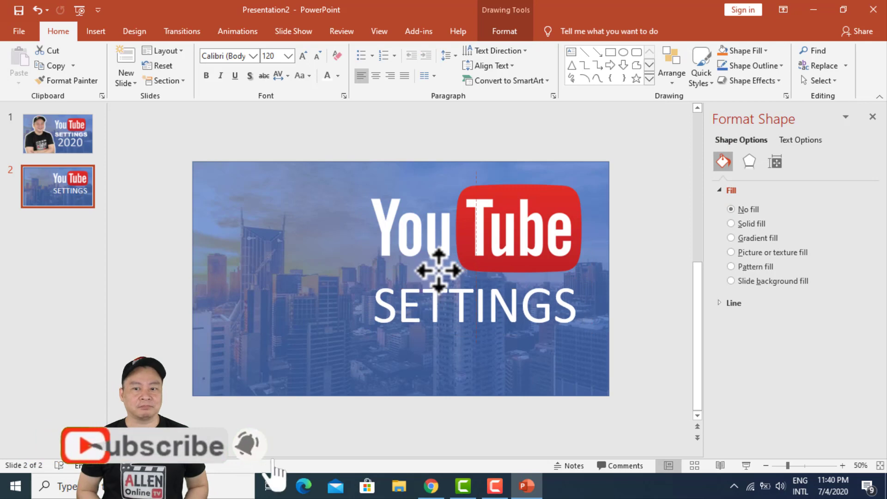
pyautogui.moveTo(446, 268); pyautogui.dragTo(441, 268)
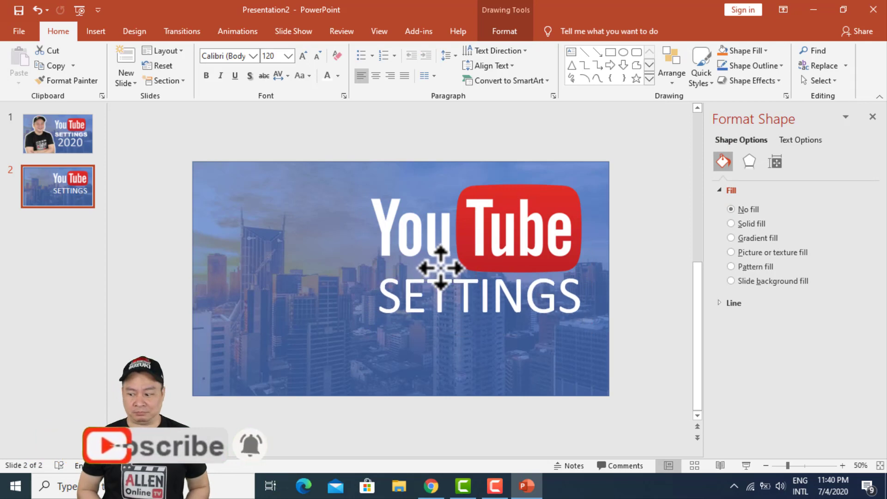
pyautogui.click(499, 143)
# Add a 2020 text box and make it 120 pt white.
pyautogui.click(95, 32)
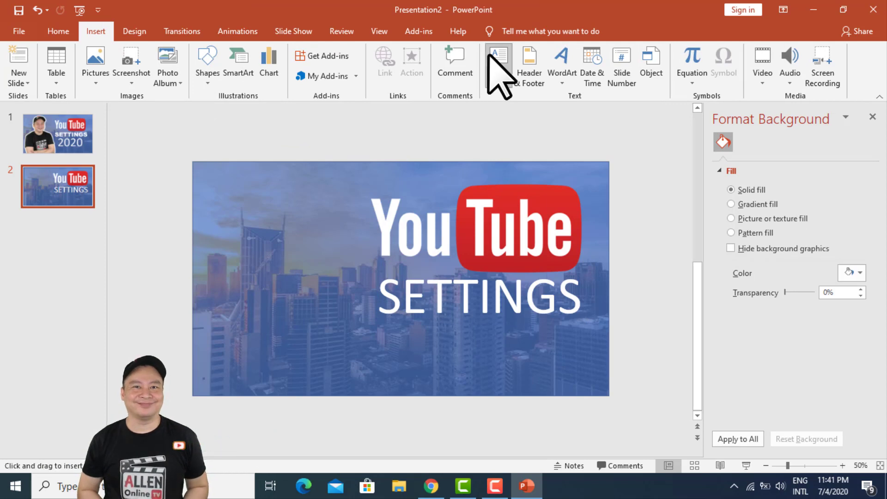
pyautogui.click(514, 133)
pyautogui.write('2020')
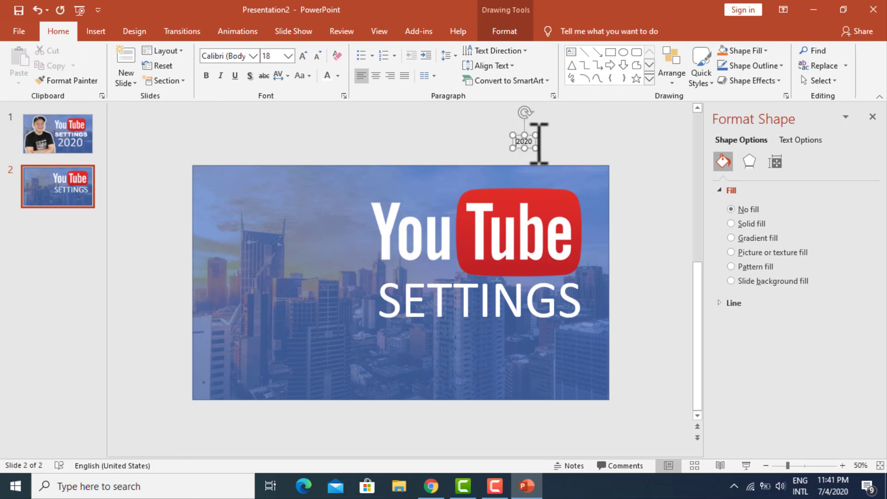
pyautogui.click(550, 143)
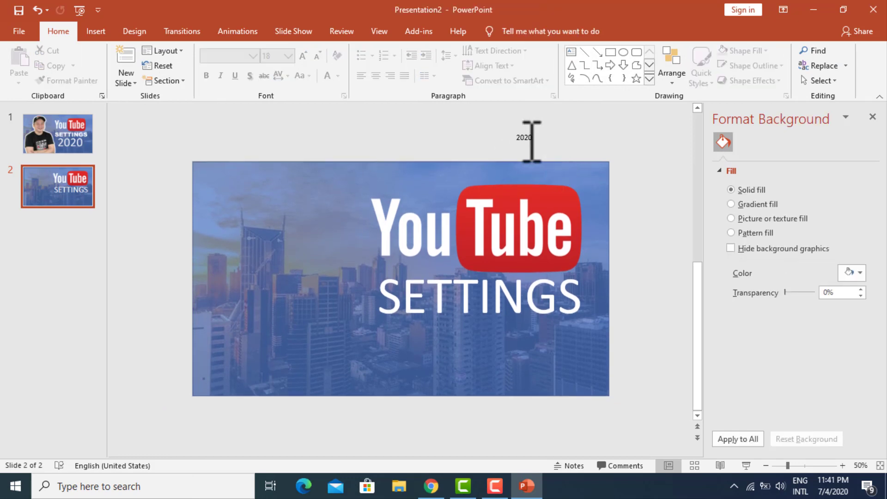
pyautogui.click(531, 138)
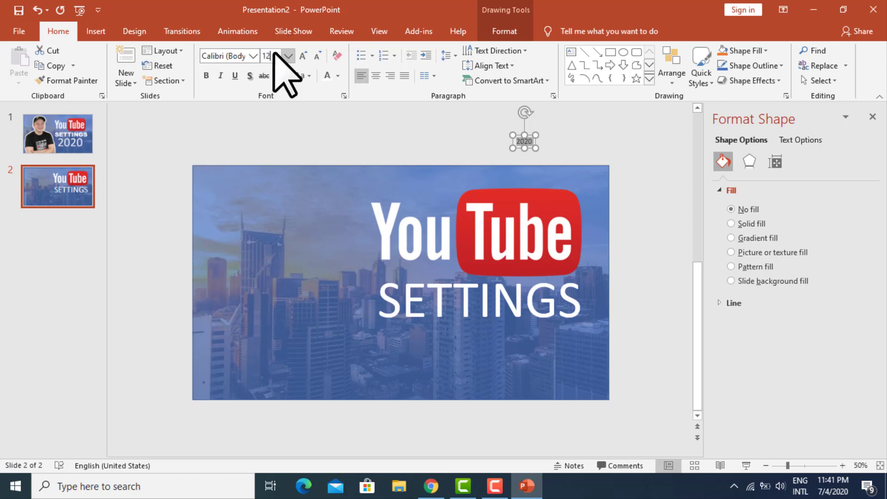
pyautogui.press('Return')
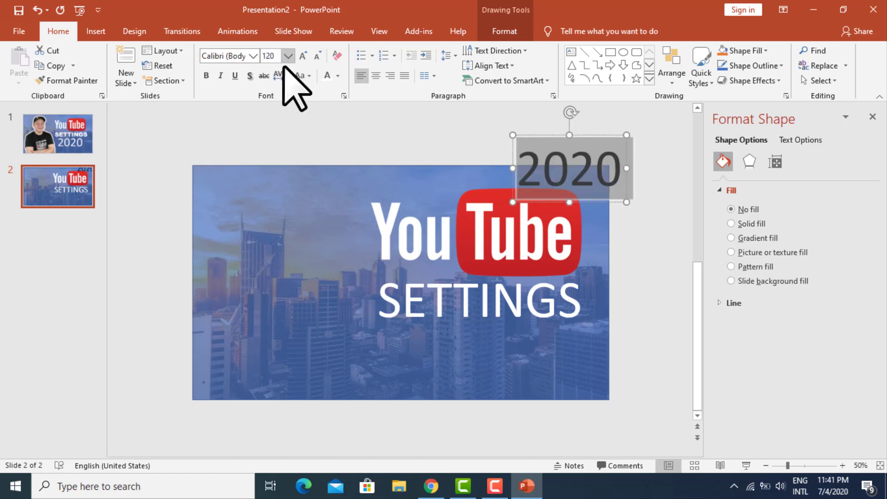
pyautogui.click(338, 76)
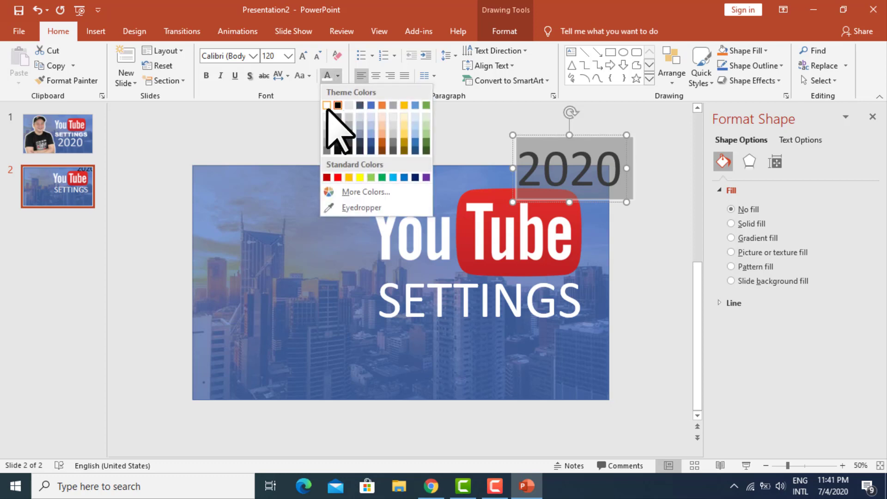
pyautogui.click(326, 106)
pyautogui.click(642, 170)
pyautogui.click(595, 153)
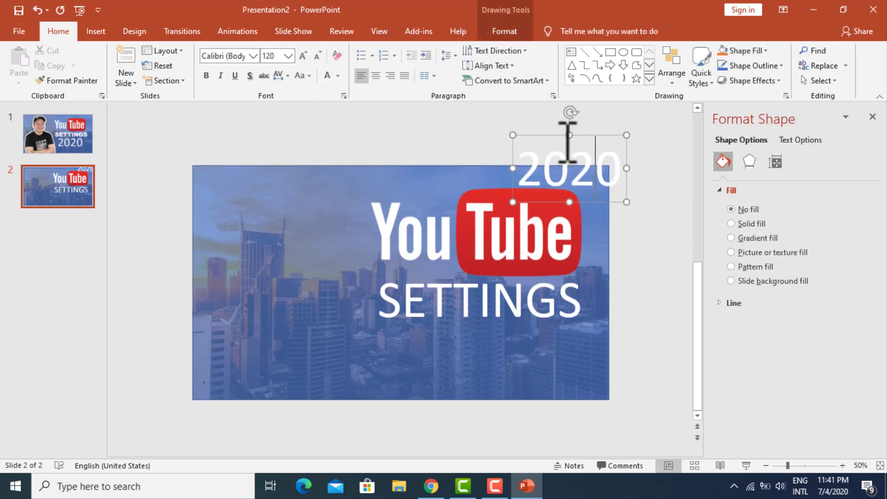
# Move 2020 under SETTINGS, enlarge it to 173 pt and centre it.
pyautogui.moveTo(554, 137); pyautogui.dragTo(458, 311)
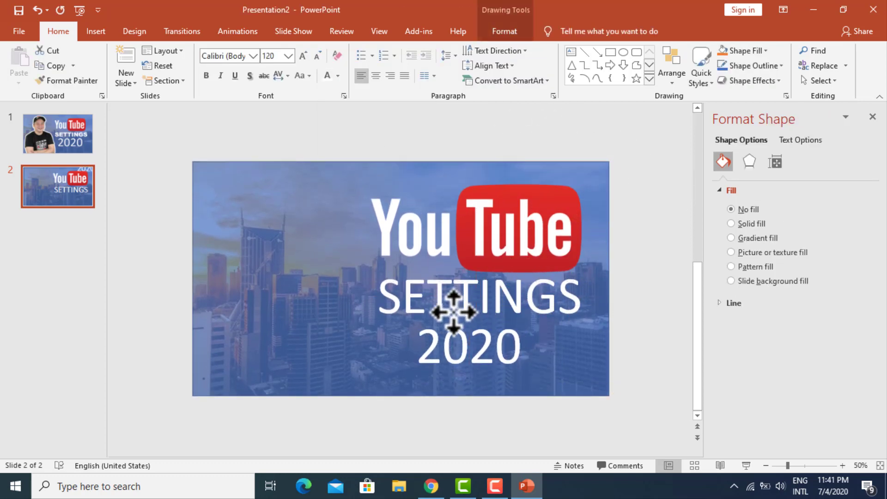
pyautogui.moveTo(441, 340); pyautogui.dragTo(534, 344)
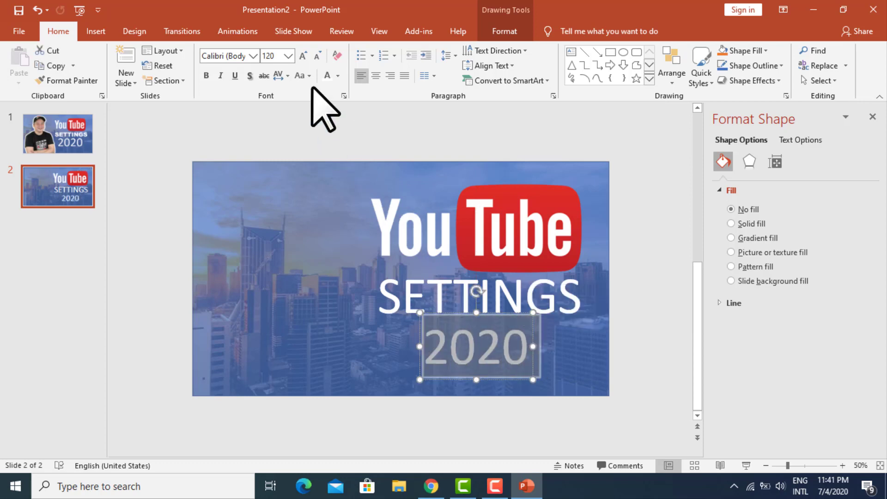
pyautogui.click(303, 55)
pyautogui.click(303, 55)
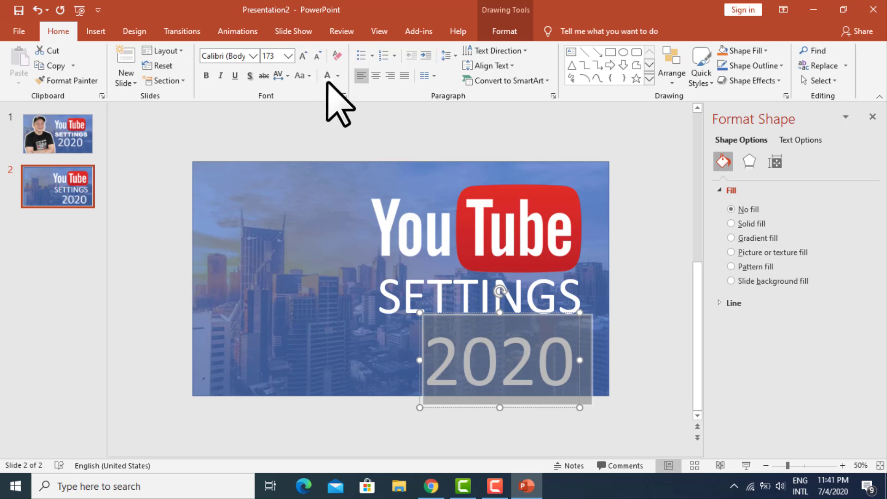
pyautogui.click(662, 331)
pyautogui.click(537, 358)
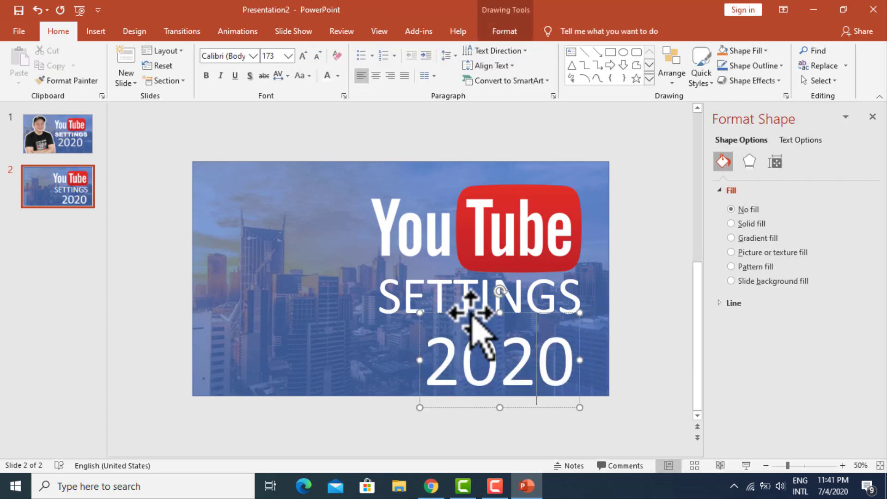
pyautogui.moveTo(470, 313); pyautogui.dragTo(448, 298)
pyautogui.click(636, 233)
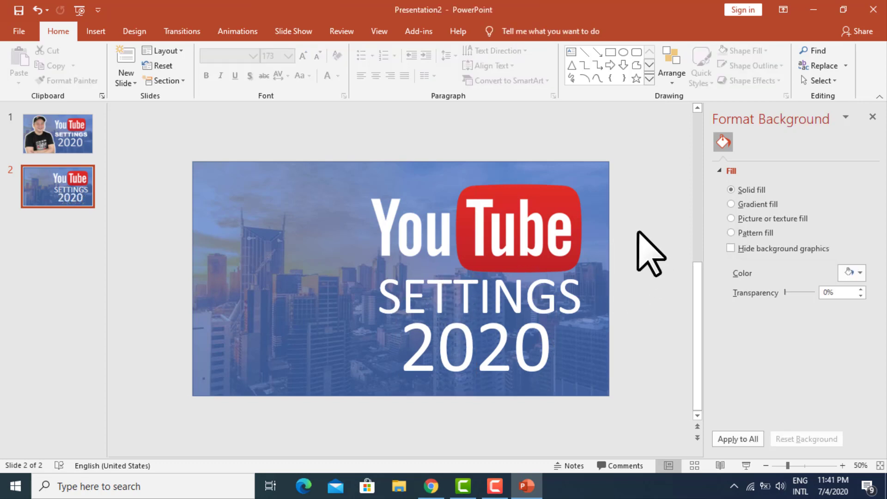
# After glancing at slide 1, start inserting a picture from this device on slide 2.
pyautogui.click(86, 139)
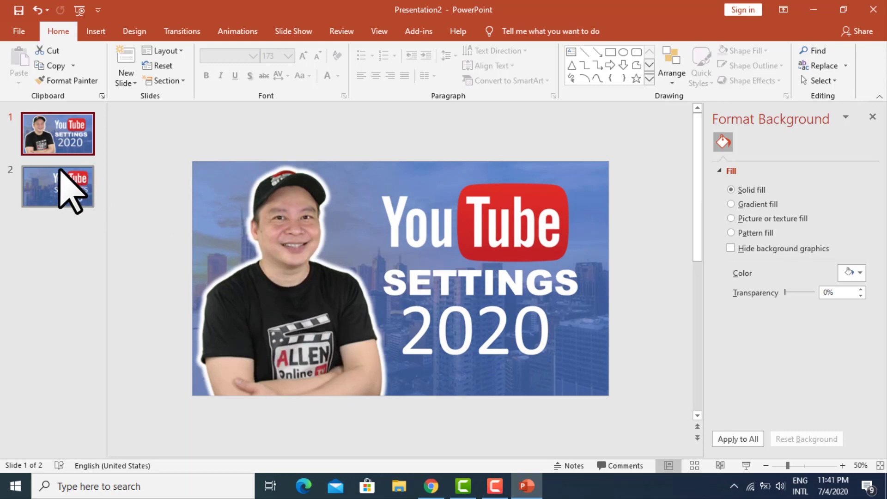
pyautogui.click(39, 197)
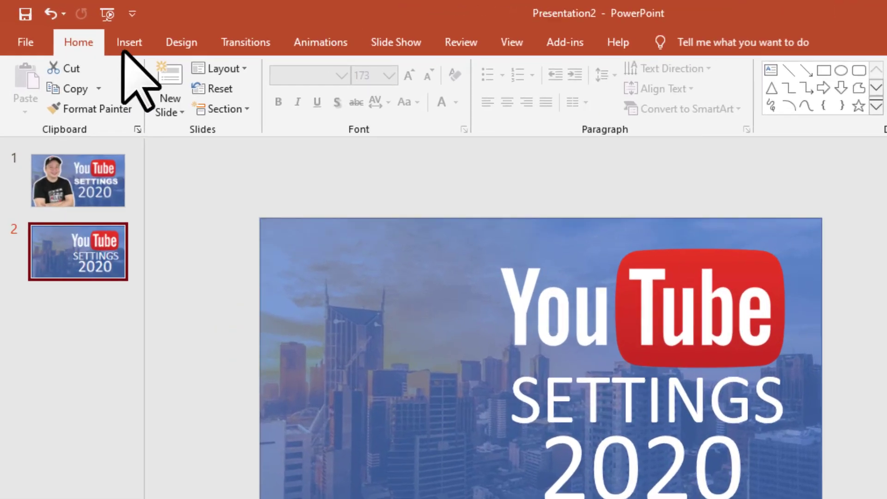
pyautogui.click(96, 32)
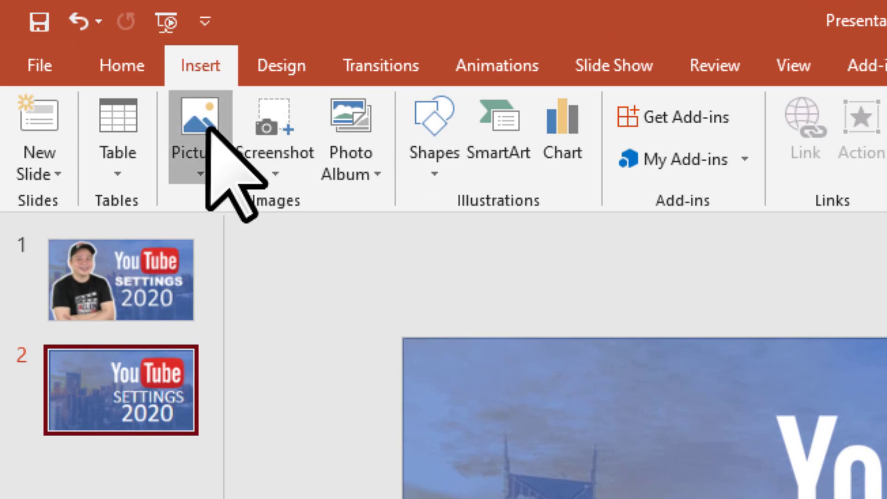
pyautogui.click(207, 136)
pyautogui.click(255, 238)
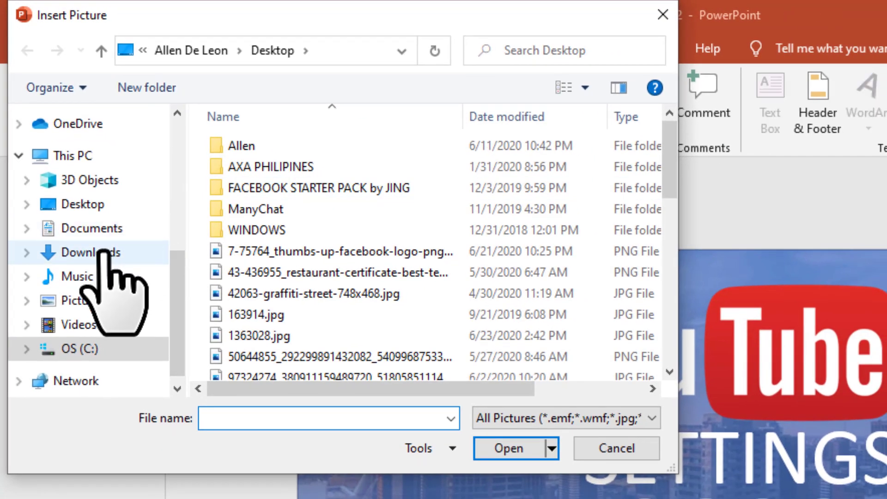
# Choose Picture_335-removebg-preview.png from the Downloads folder.
pyautogui.click(104, 252)
pyautogui.scroll(-4, 311, 233)
pyautogui.scroll(-4, 308, 228)
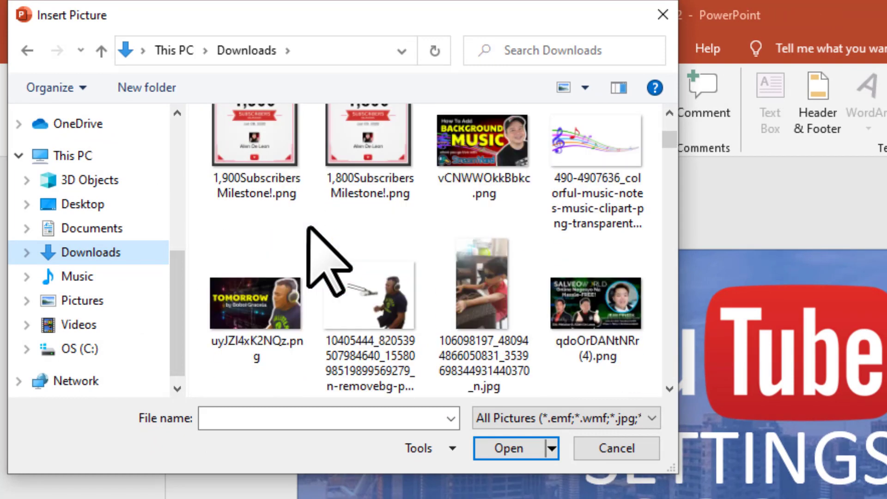
pyautogui.scroll(-3, 308, 227)
pyautogui.scroll(-3, 308, 227)
pyautogui.scroll(-3, 308, 227)
pyautogui.scroll(-3, 308, 228)
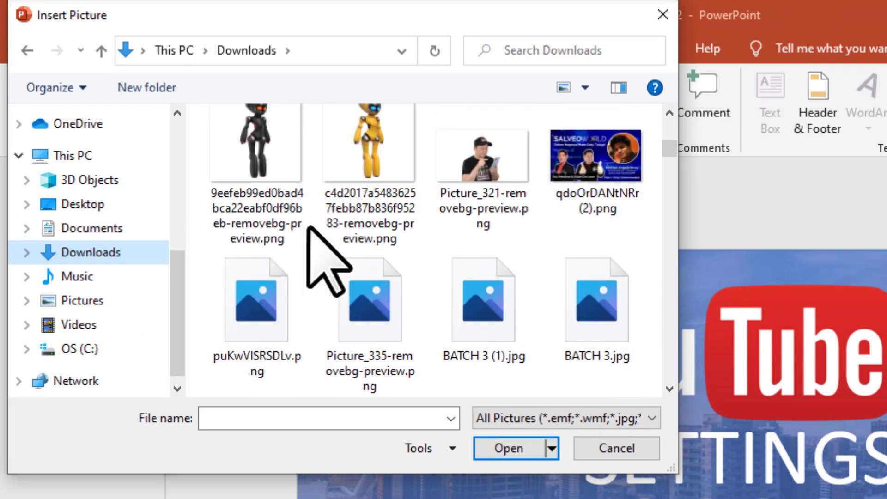
pyautogui.scroll(-3, 308, 231)
pyautogui.click(390, 175)
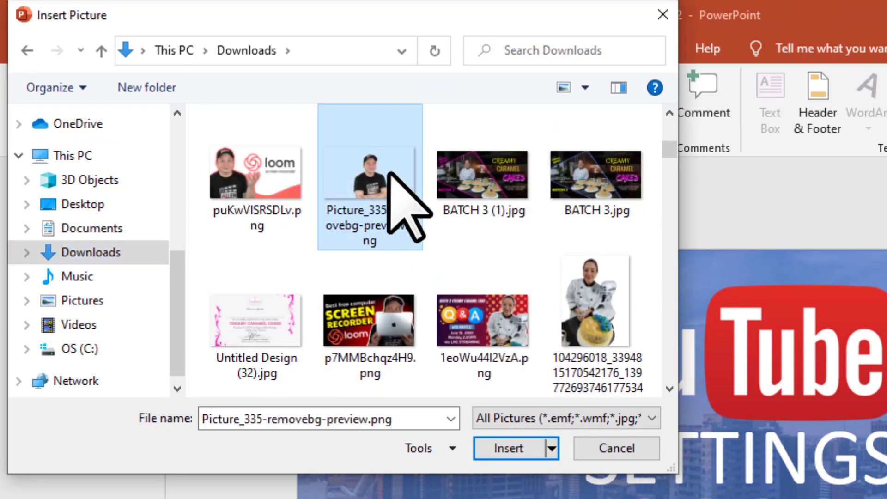
# Insert the cutout, move it to the lower left, and crop its left, right and top edges.
pyautogui.click(508, 448)
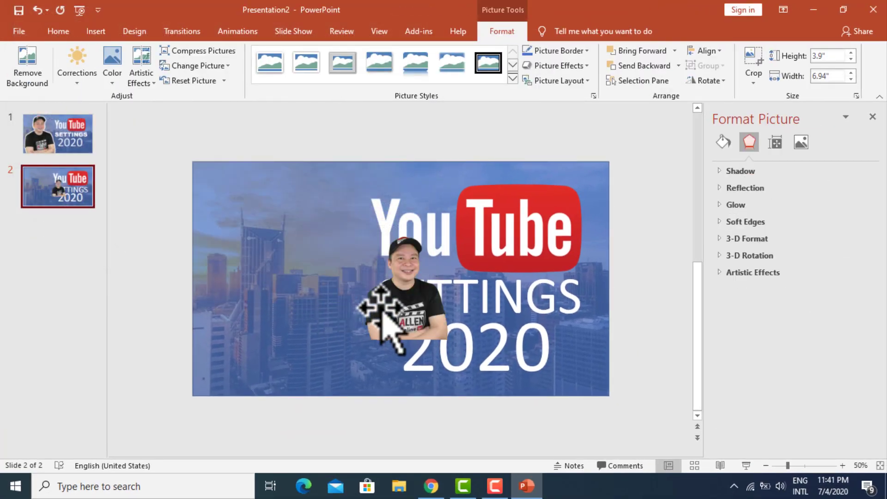
pyautogui.moveTo(383, 314); pyautogui.dragTo(294, 346)
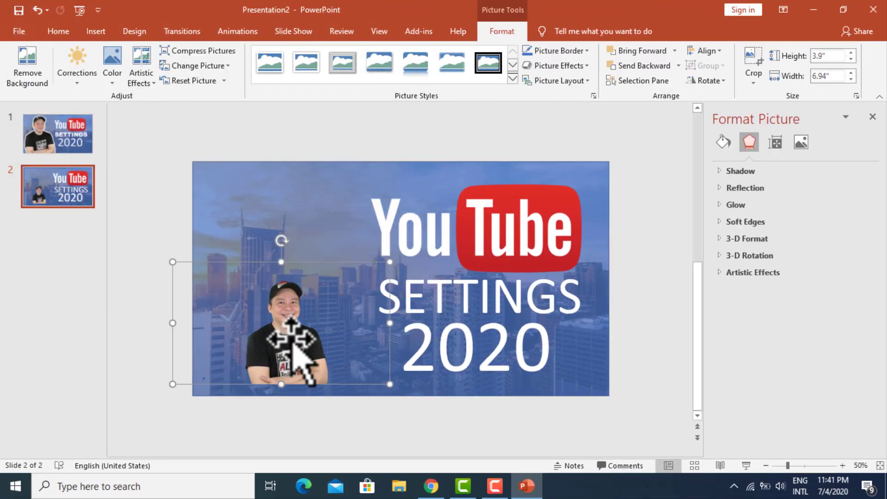
pyautogui.click(753, 74)
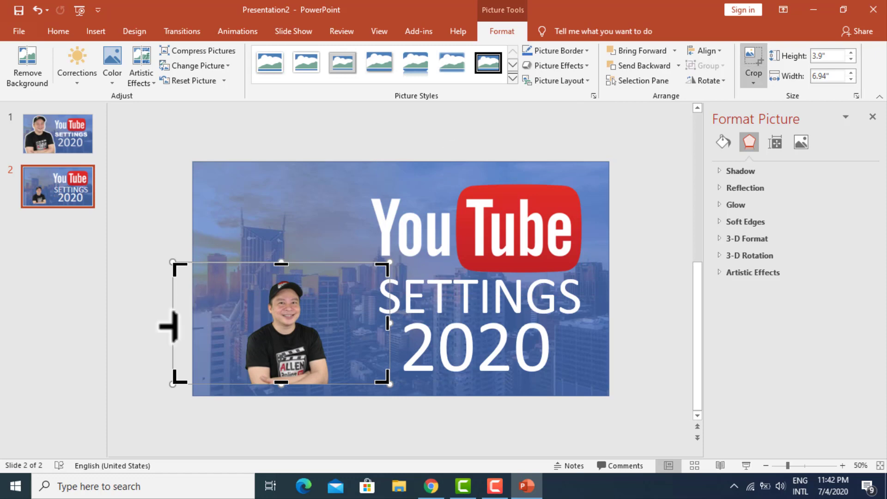
pyautogui.moveTo(173, 323); pyautogui.dragTo(237, 323)
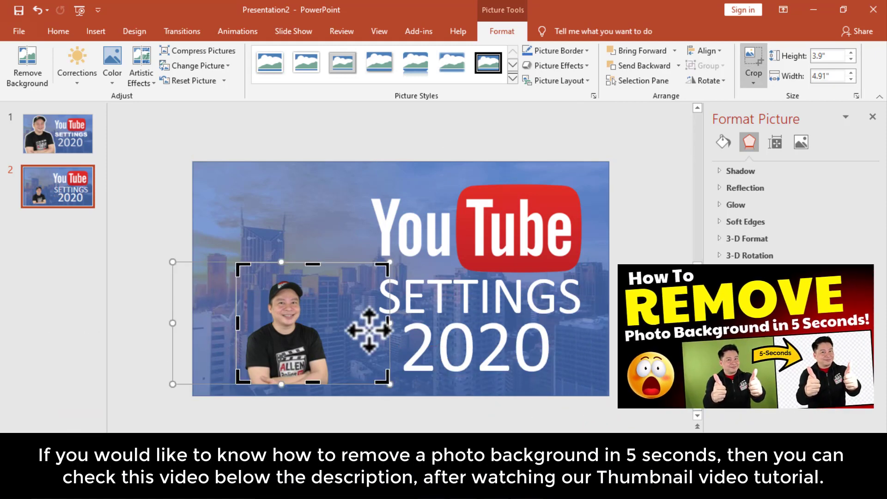
pyautogui.moveTo(388, 323); pyautogui.dragTo(337, 323)
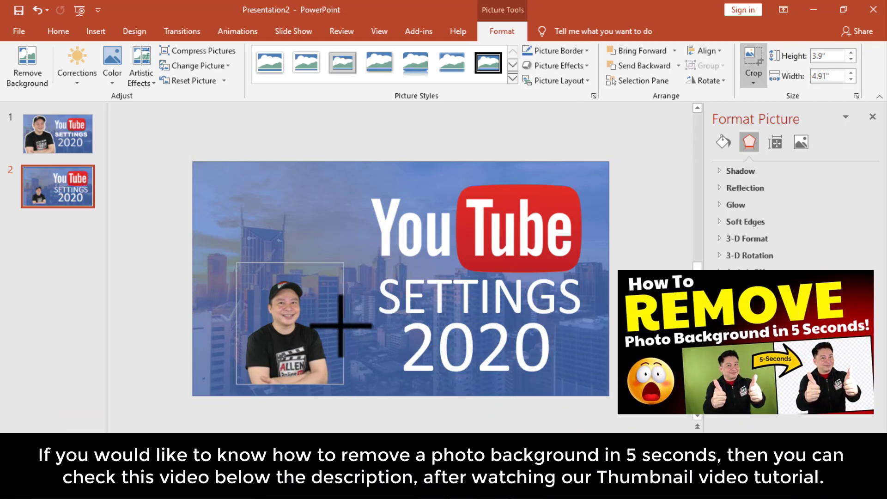
pyautogui.moveTo(294, 262); pyautogui.dragTo(294, 275)
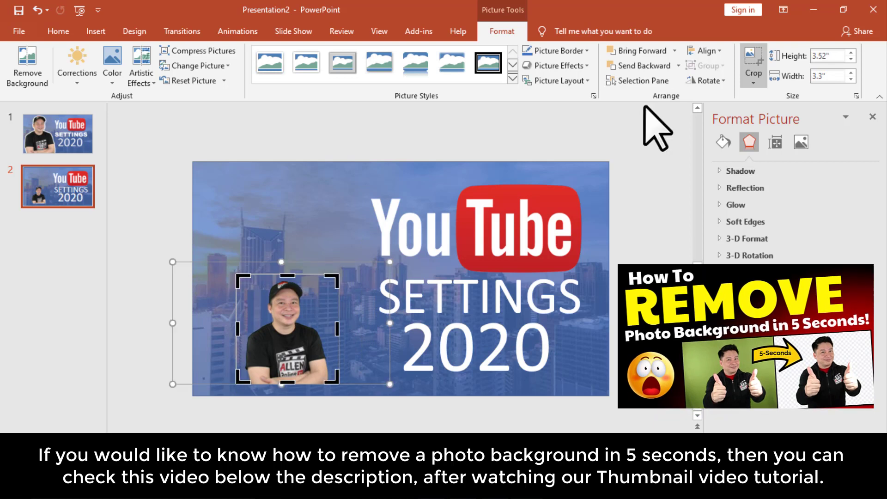
pyautogui.click(753, 76)
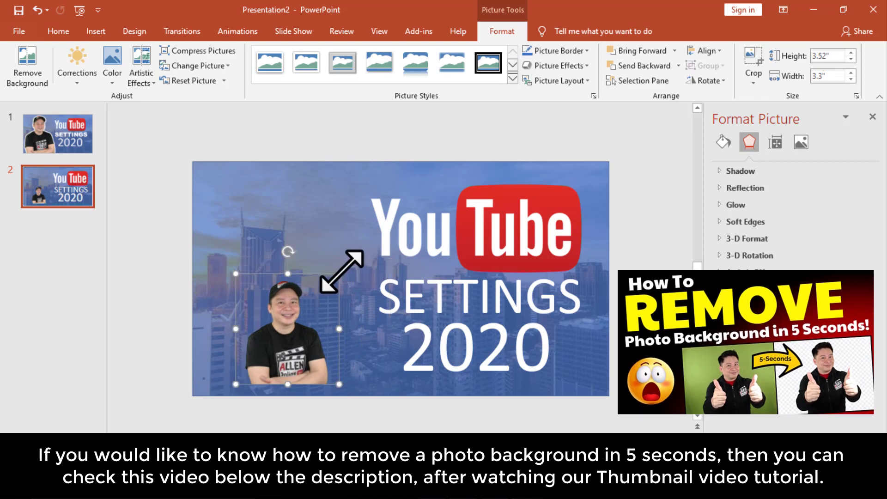
# Enlarge the cropped cutout by its corners to about 7.7" by 7.21", full slide height.
pyautogui.moveTo(345, 268)
pyautogui.mouseDown()
pyautogui.moveTo(393, 226)
pyautogui.moveTo(193, 185)
pyautogui.mouseUp()
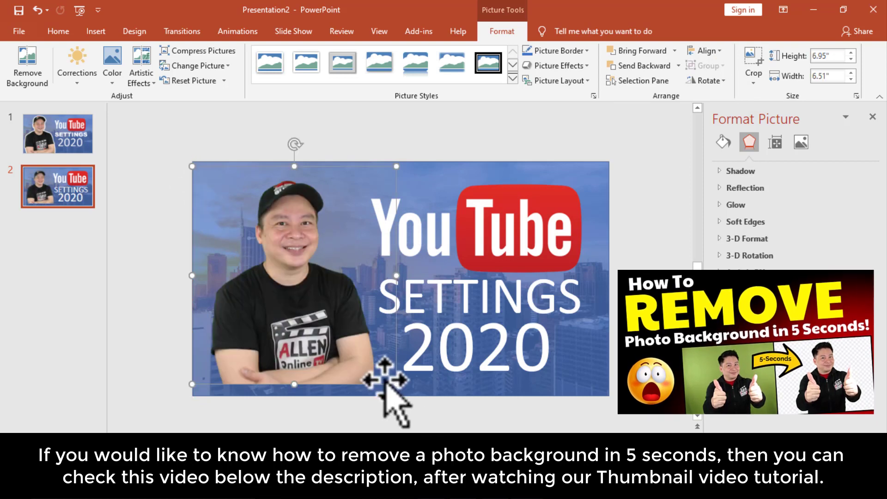
pyautogui.moveTo(396, 385); pyautogui.dragTo(405, 390)
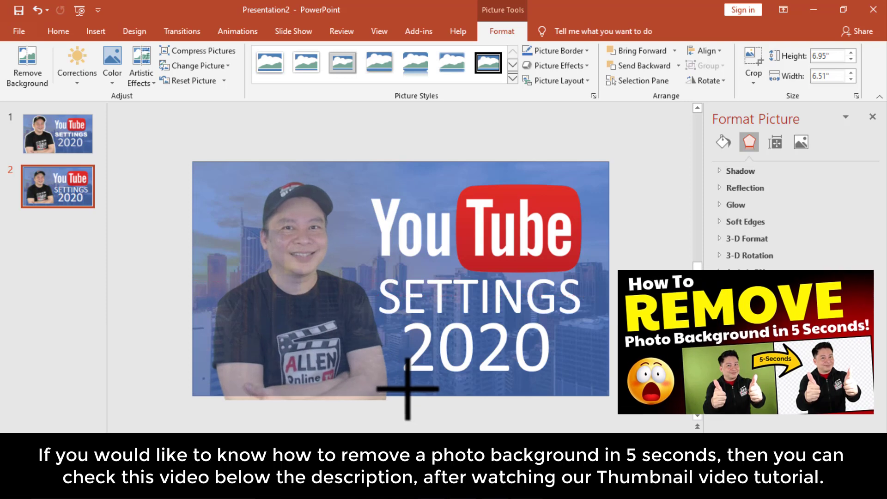
pyautogui.moveTo(408, 390); pyautogui.dragTo(410, 398)
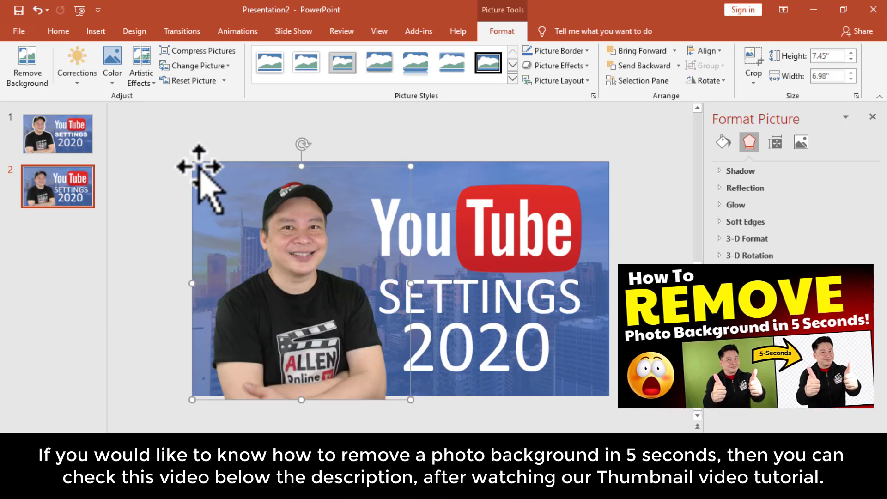
pyautogui.moveTo(192, 167); pyautogui.dragTo(184, 158)
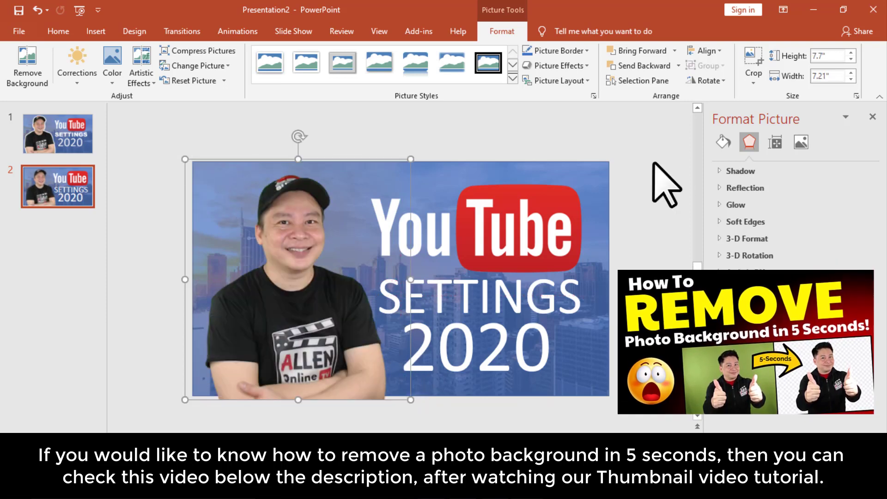
# Re-crop the presenter photo, shifting it left inside the crop frame.
pyautogui.click(751, 59)
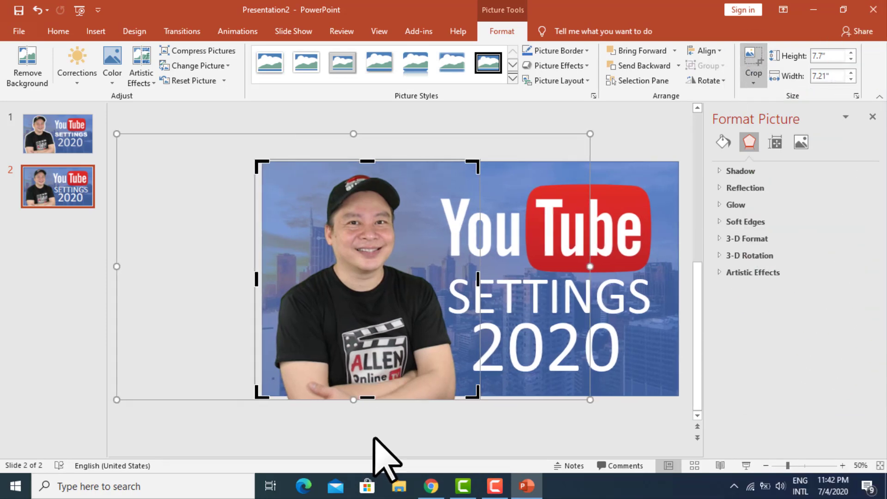
pyautogui.moveTo(365, 398); pyautogui.dragTo(289, 314)
pyautogui.moveTo(250, 280)
pyautogui.mouseDown()
pyautogui.moveTo(210, 259)
pyautogui.moveTo(360, 175)
pyautogui.mouseUp()
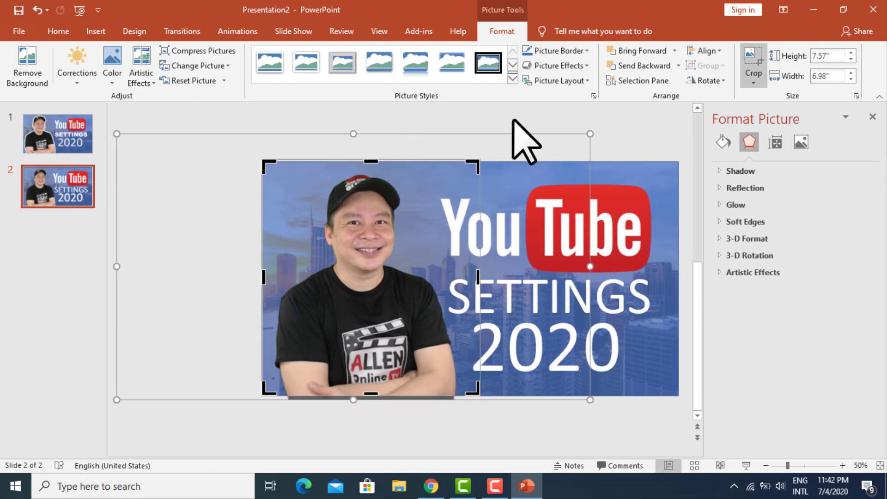
pyautogui.moveTo(369, 162); pyautogui.dragTo(362, 178)
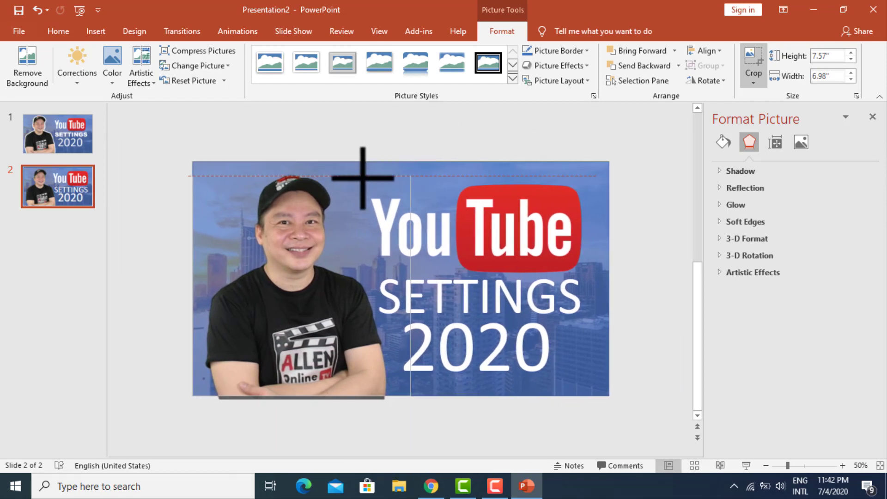
pyautogui.click(620, 141)
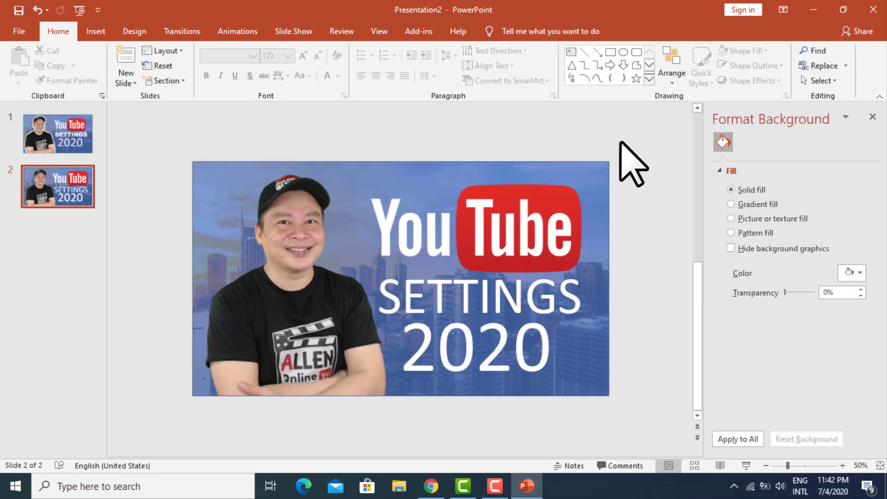
# Crop again so the photo sits flush with the slide's left edge at 7.5" by 6.98", then compare with slide 1.
pyautogui.click(301, 232)
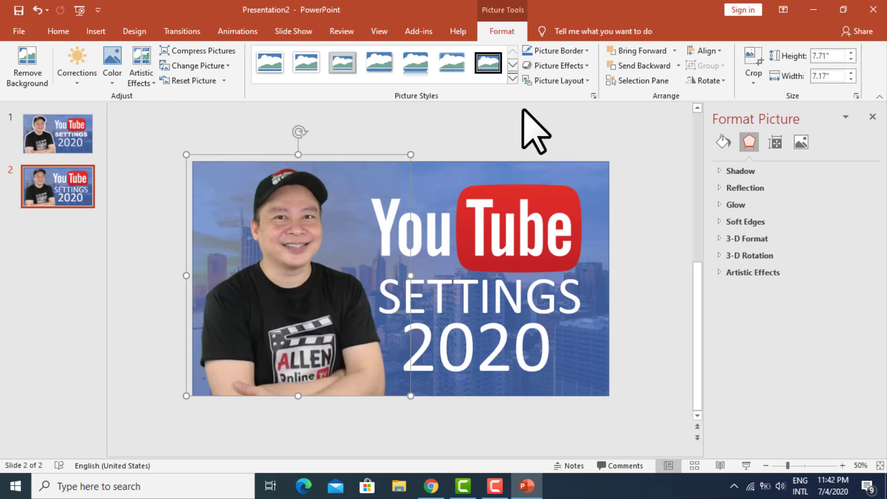
pyautogui.click(745, 61)
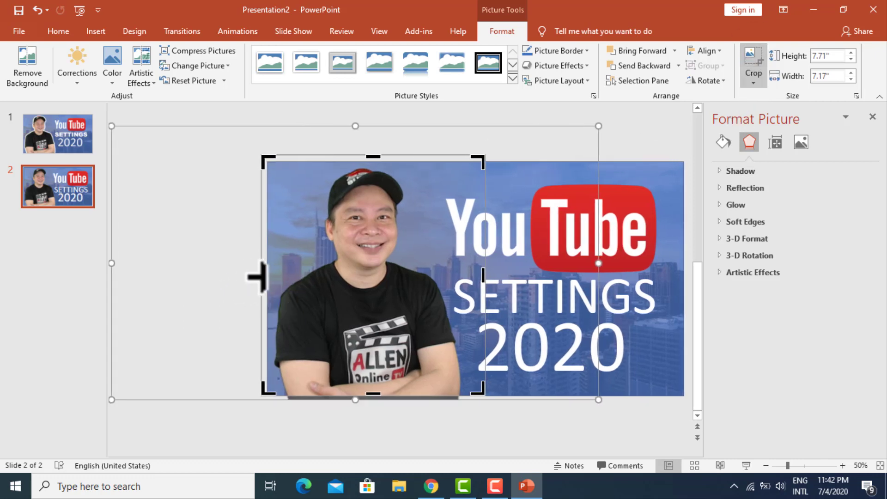
pyautogui.moveTo(255, 276)
pyautogui.mouseDown()
pyautogui.moveTo(195, 263)
pyautogui.moveTo(393, 148)
pyautogui.moveTo(374, 163)
pyautogui.mouseUp()
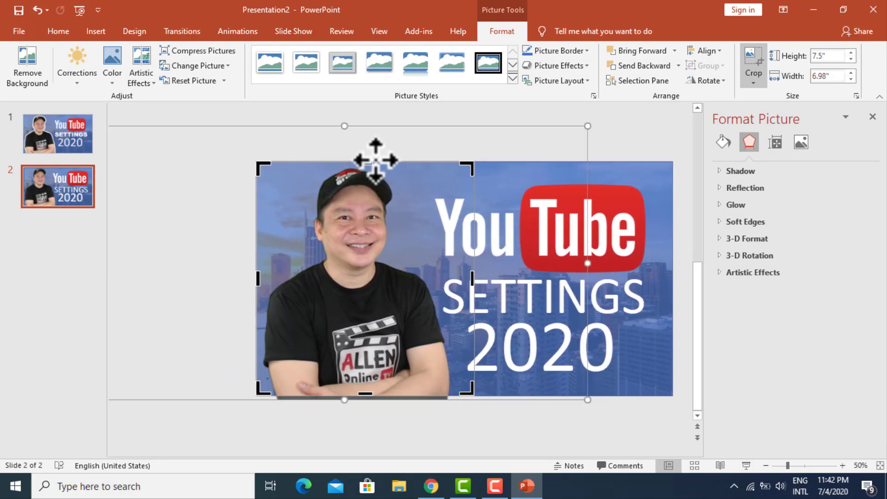
pyautogui.click(650, 139)
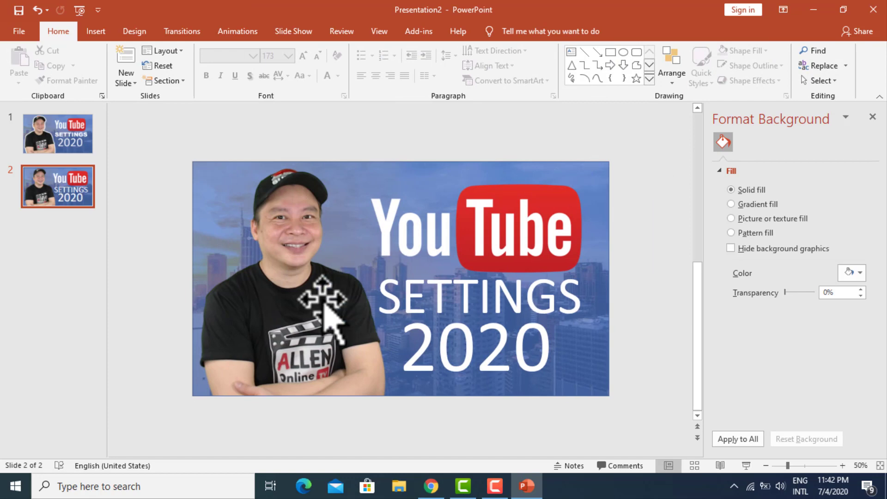
pyautogui.click(325, 303)
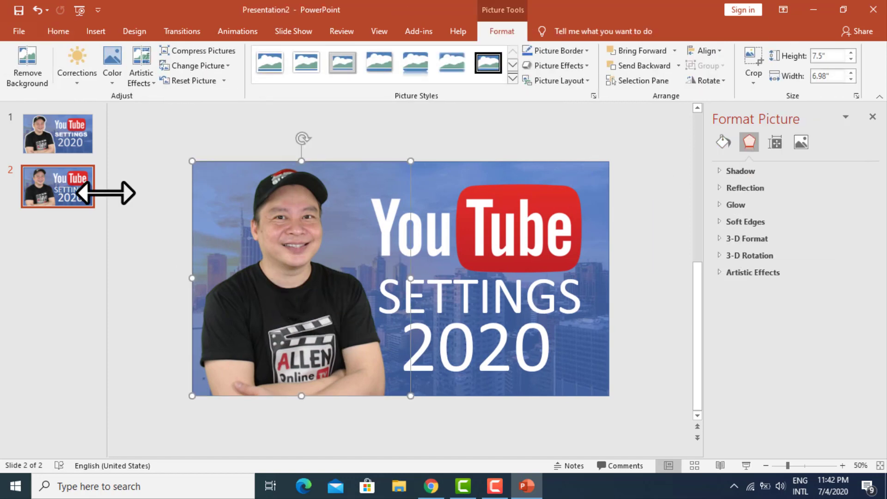
pyautogui.click(65, 135)
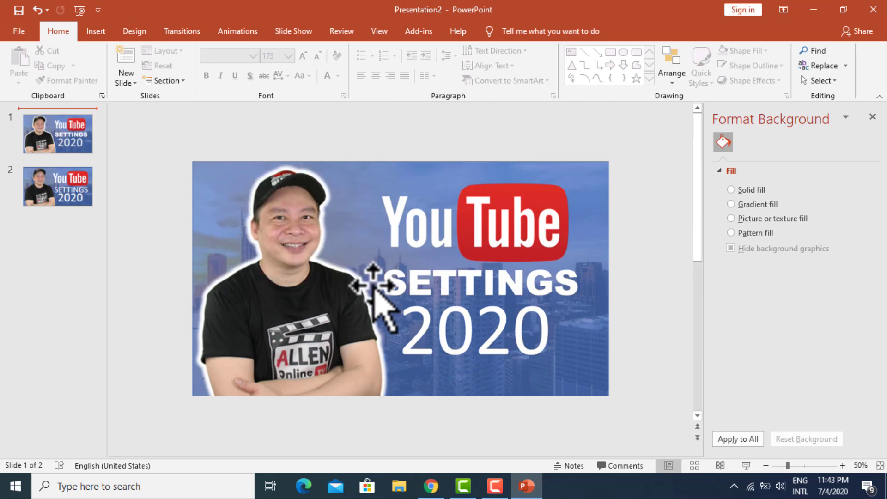
# On slide 2, give the presenter photo an orange glow effect.
pyautogui.click(60, 189)
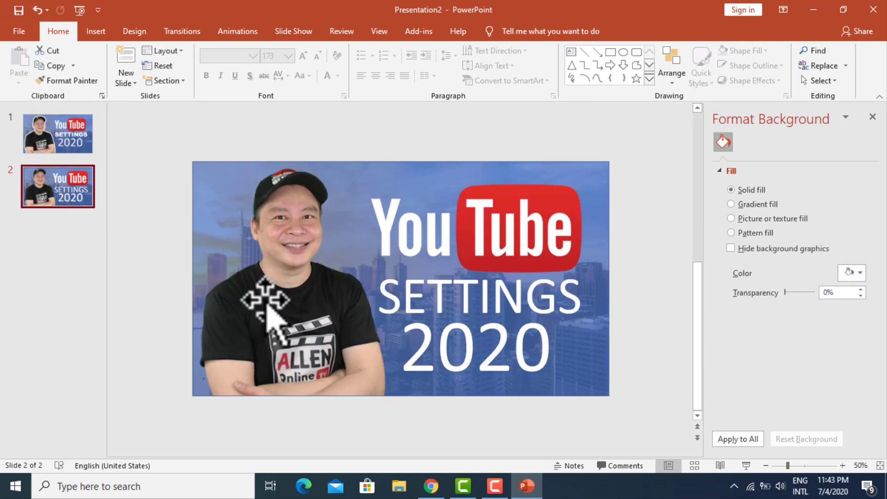
pyautogui.click(278, 305)
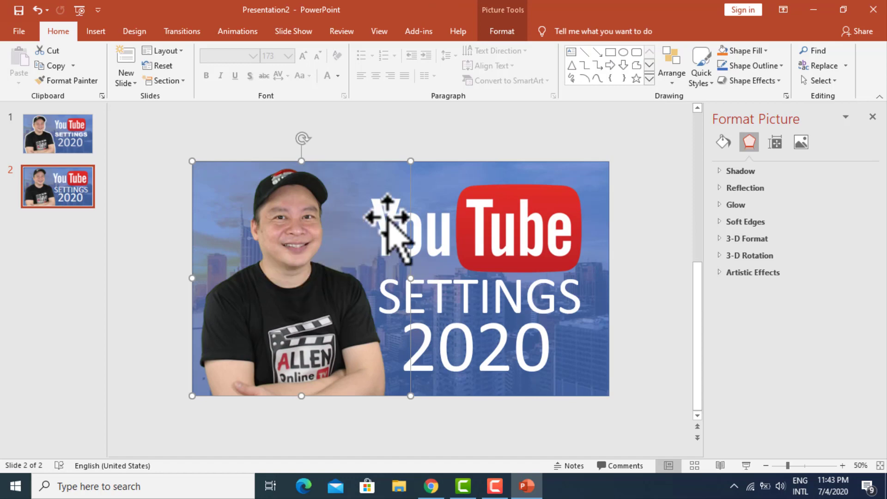
pyautogui.doubleClick(314, 277)
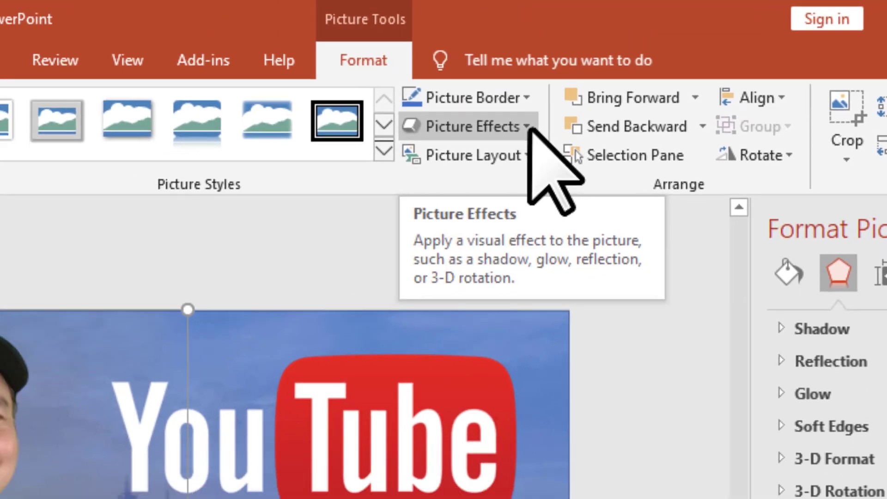
pyautogui.click(489, 141)
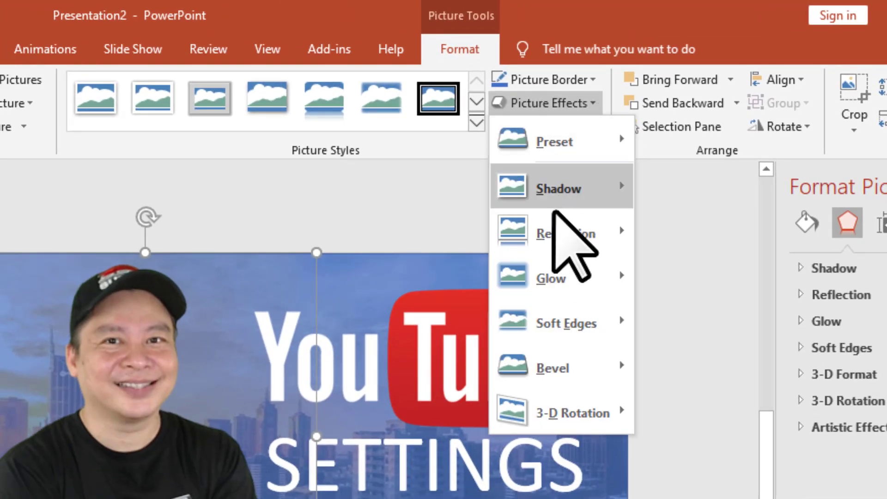
pyautogui.moveTo(445, 165)
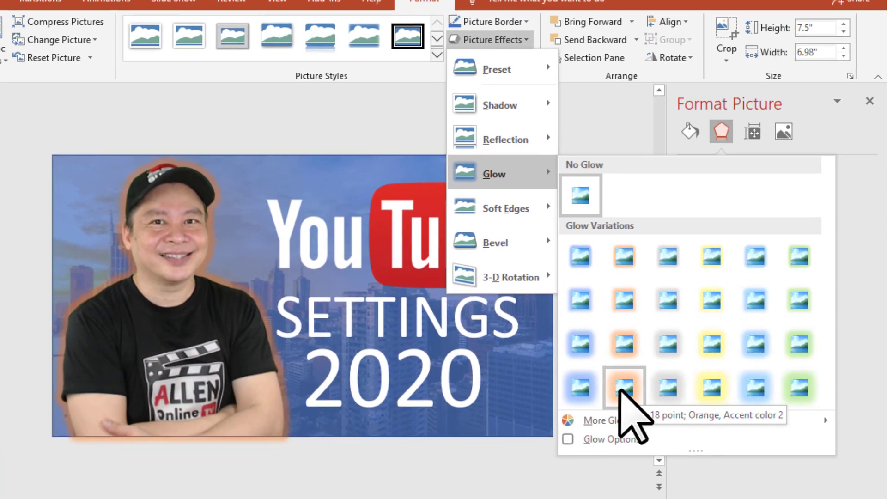
pyautogui.click(591, 404)
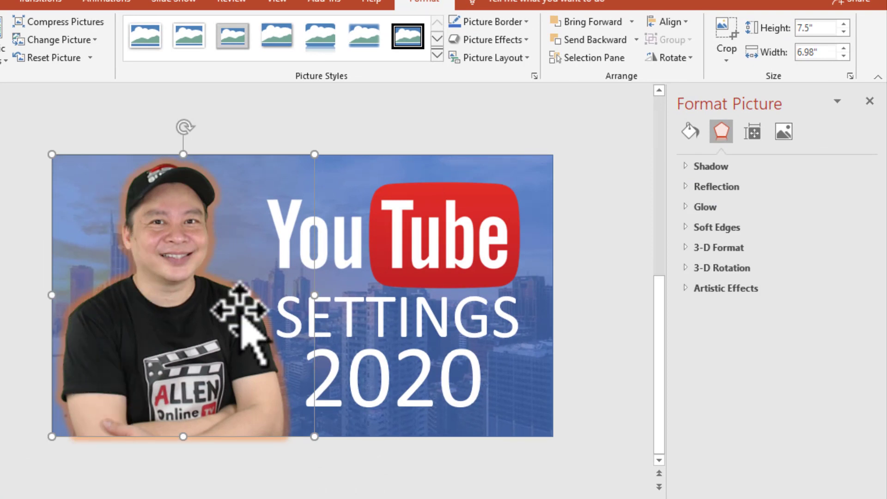
# Change the glow to solid white at 0% transparency, keeping the 18 pt size.
pyautogui.click(519, 41)
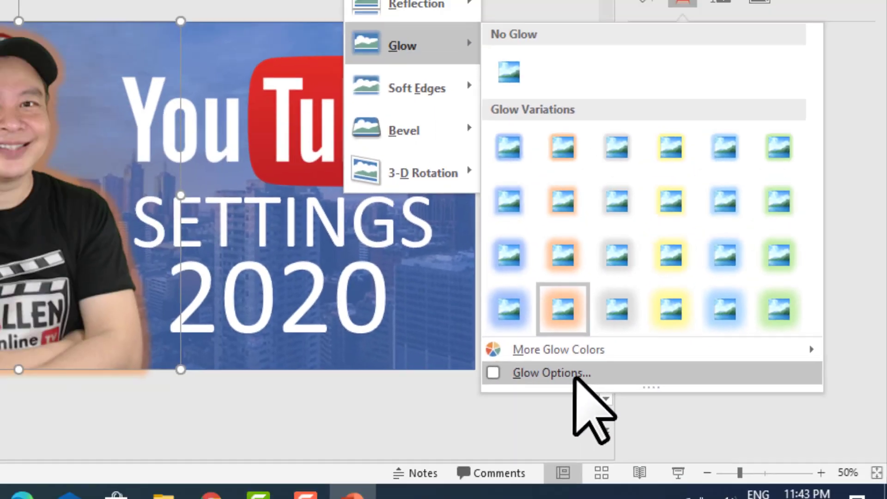
pyautogui.click(375, 381)
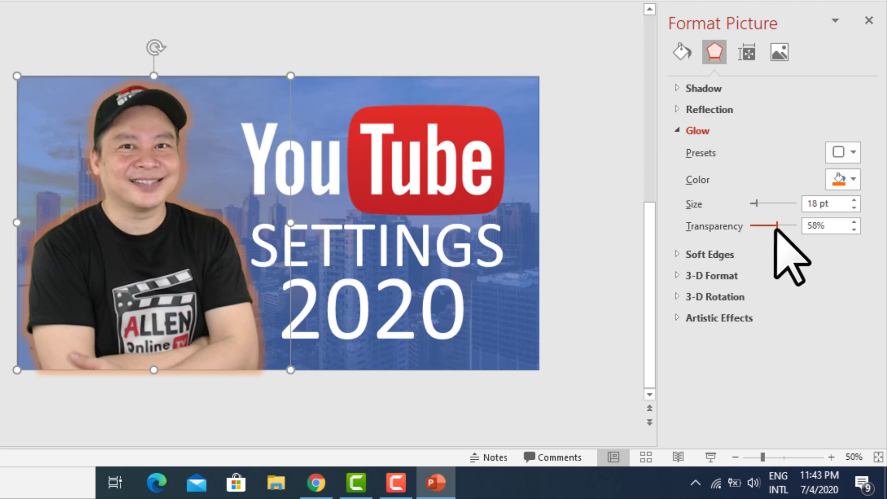
pyautogui.moveTo(768, 227); pyautogui.dragTo(752, 226)
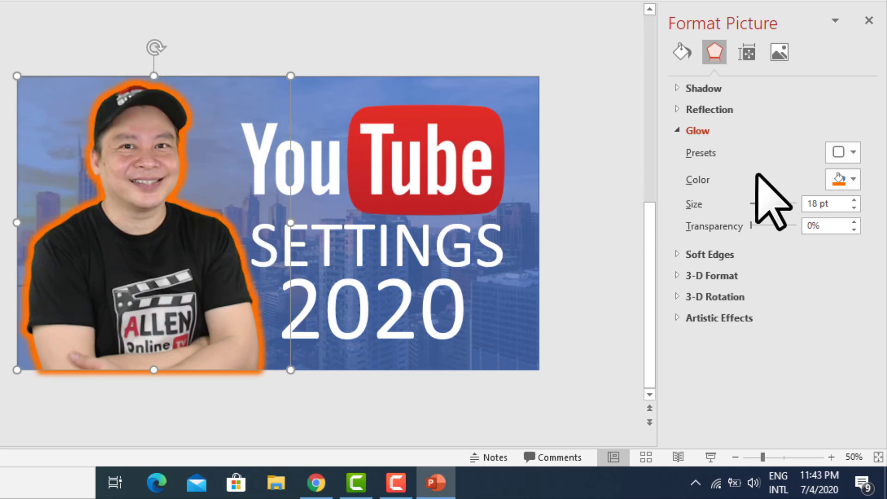
pyautogui.click(854, 181)
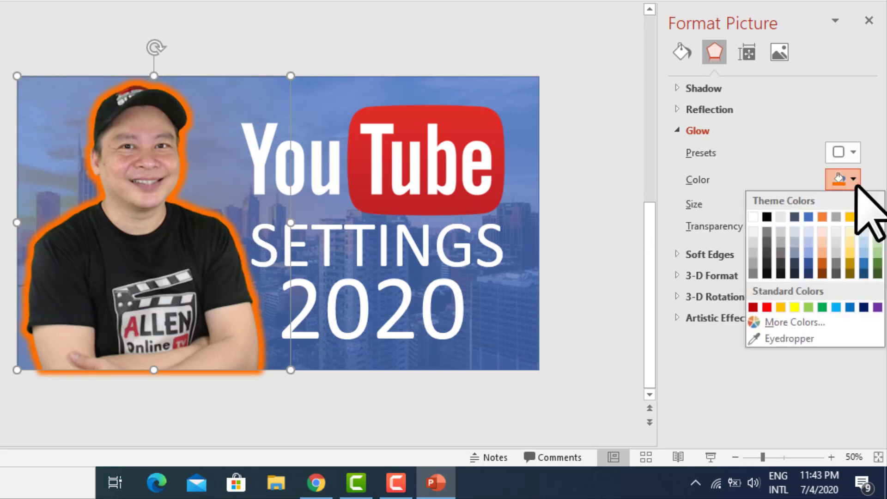
pyautogui.click(752, 218)
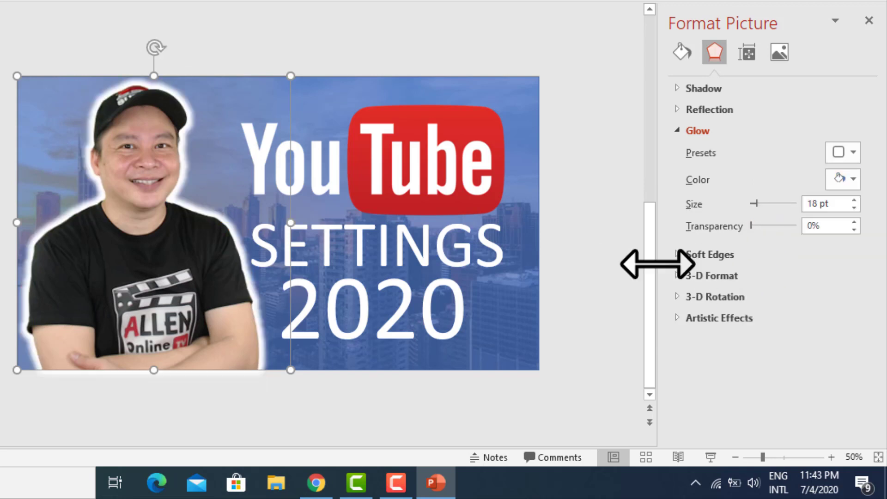
pyautogui.click(600, 293)
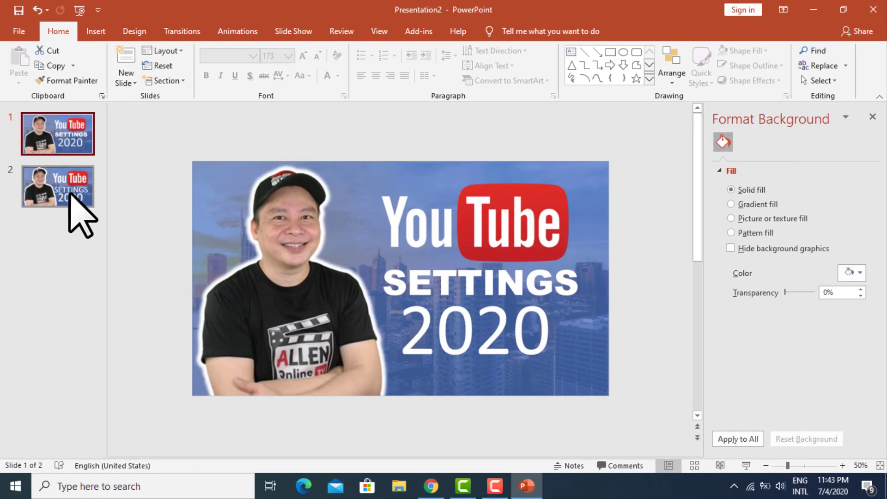
# With slide 2 selected, start Save As and enter a new file name.
pyautogui.click(69, 181)
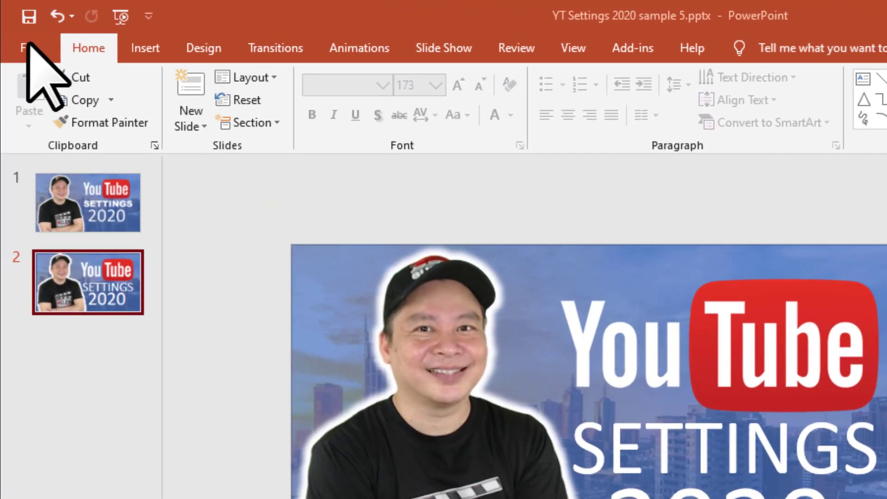
pyautogui.click(29, 43)
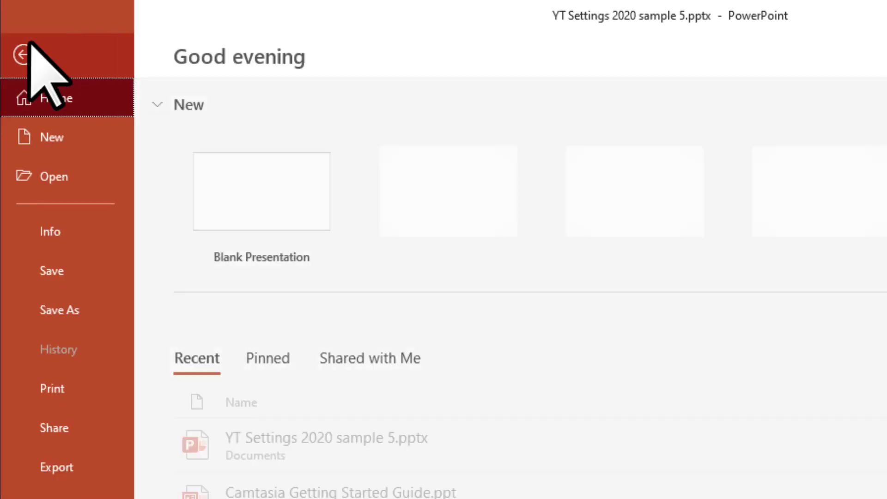
pyautogui.click(79, 325)
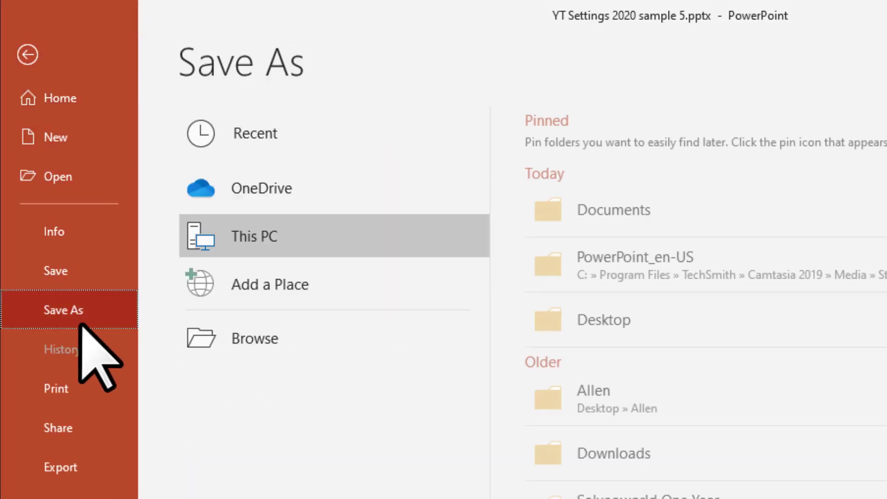
pyautogui.click(256, 339)
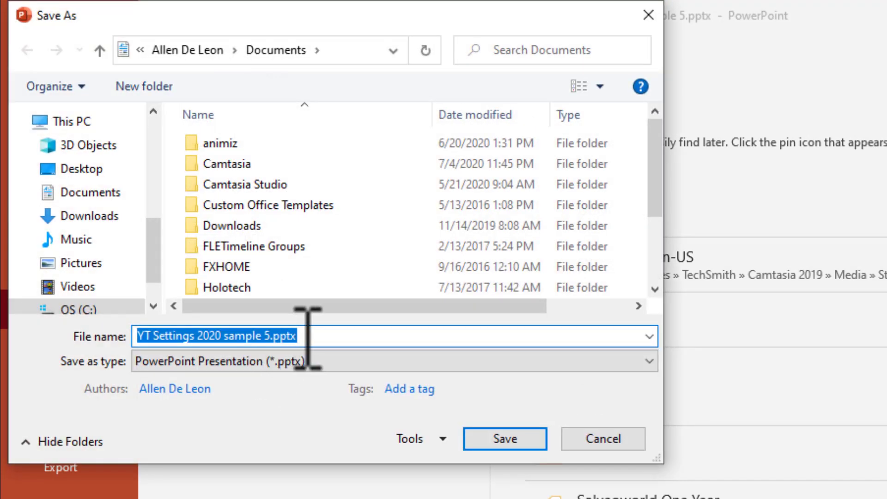
pyautogui.press('BackSpace')
pyautogui.write('Alle')
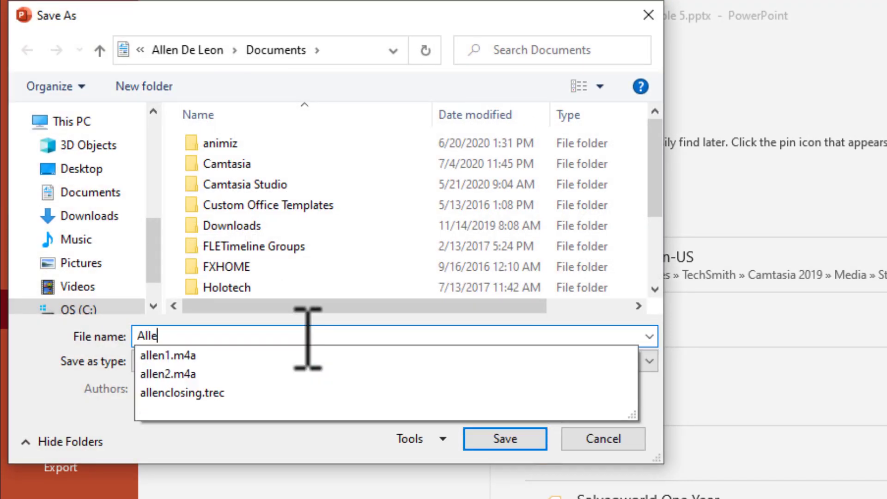
pyautogui.write('n ')
pyautogui.write('YT Settings 2020')
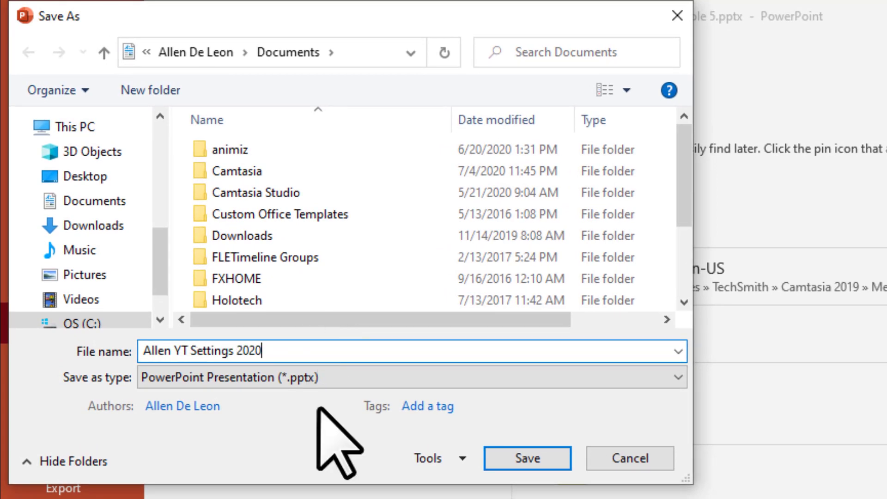
# Save only the current slide as a JPEG on the Desktop.
pyautogui.click(374, 384)
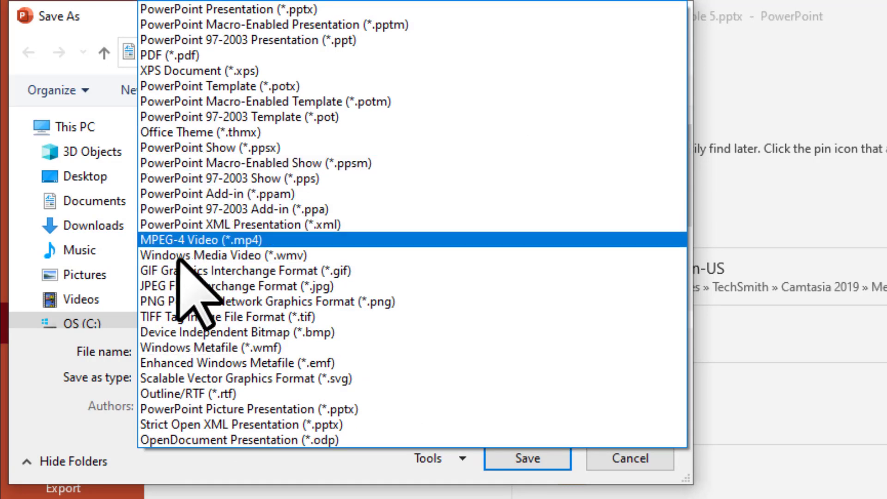
pyautogui.click(190, 288)
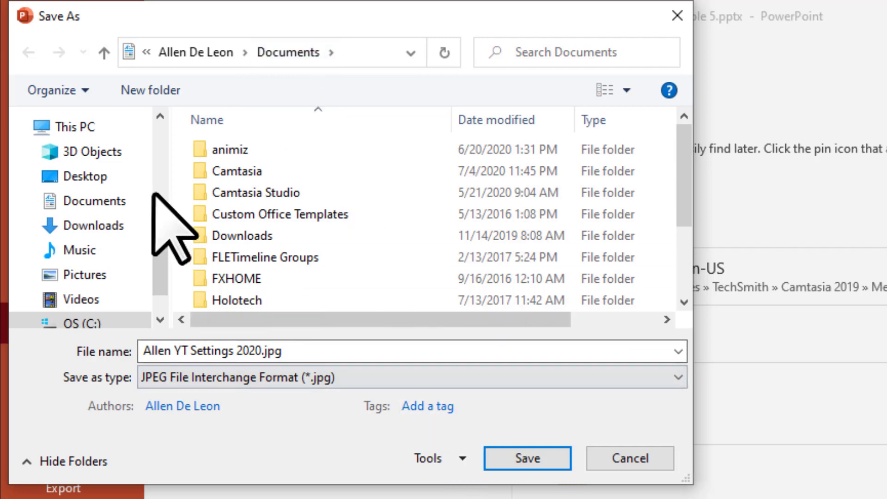
pyautogui.click(108, 177)
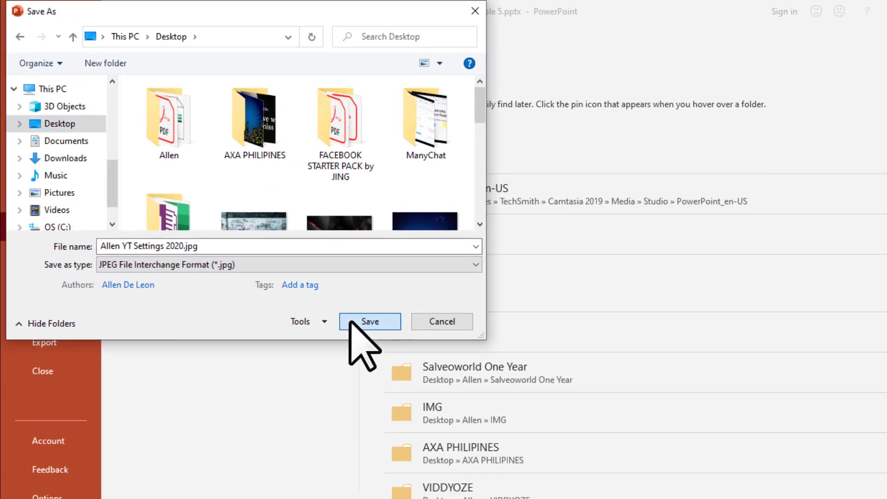
pyautogui.click(376, 347)
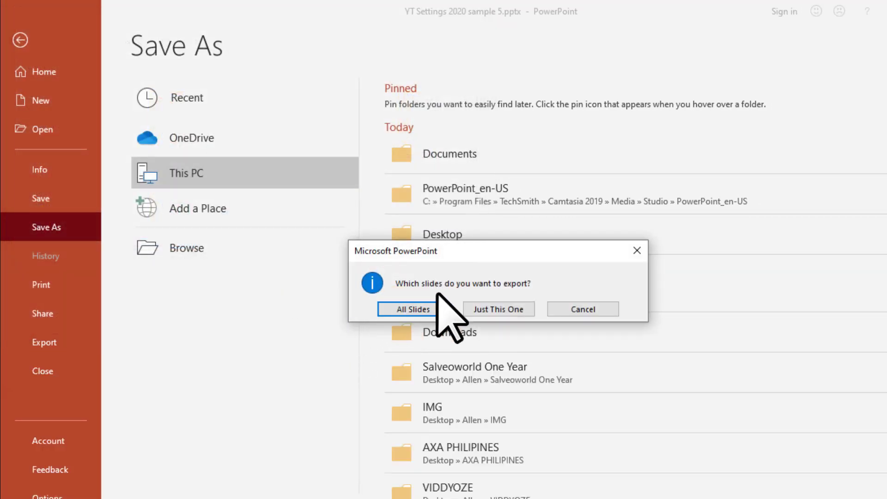
pyautogui.click(504, 309)
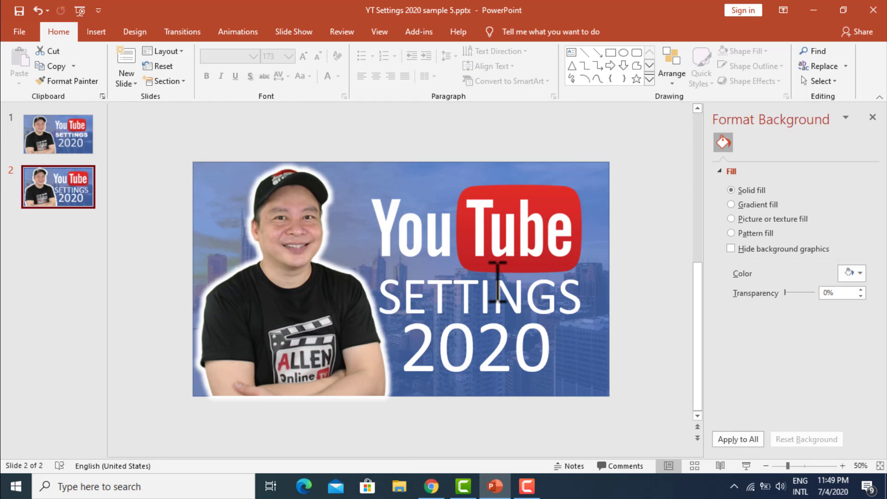
# In Chrome, open YouTube Studio from the account menu and go to the channel's Videos list.
pyautogui.hotkey('alt', 'Tab')
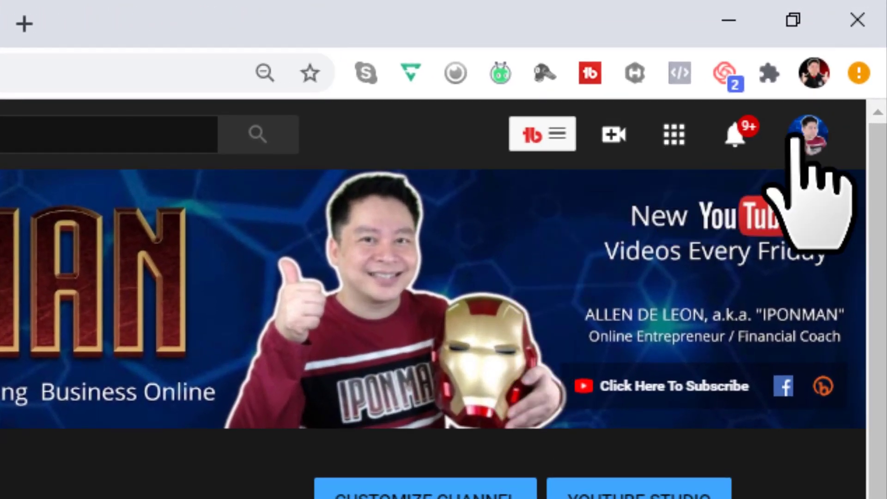
pyautogui.click(796, 138)
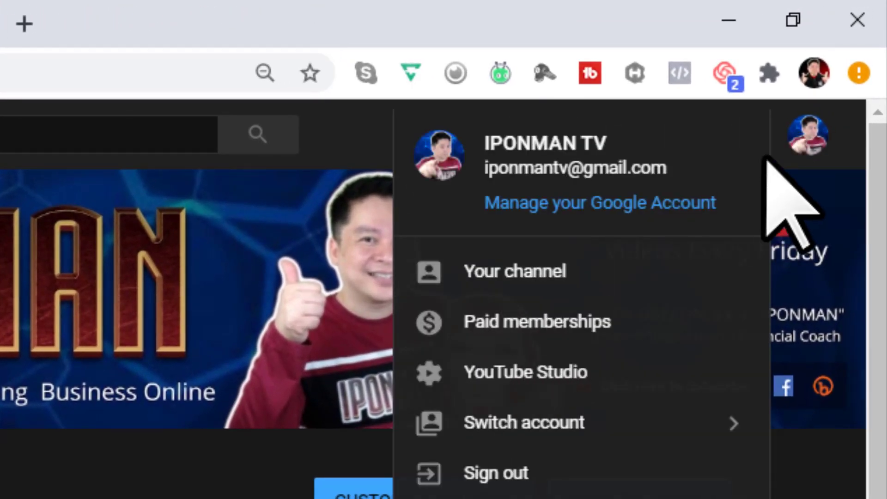
pyautogui.click(804, 147)
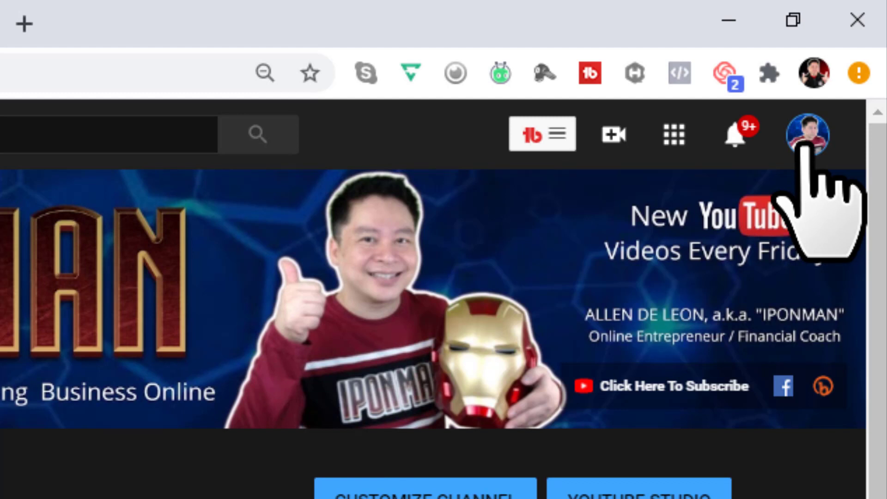
pyautogui.click(803, 146)
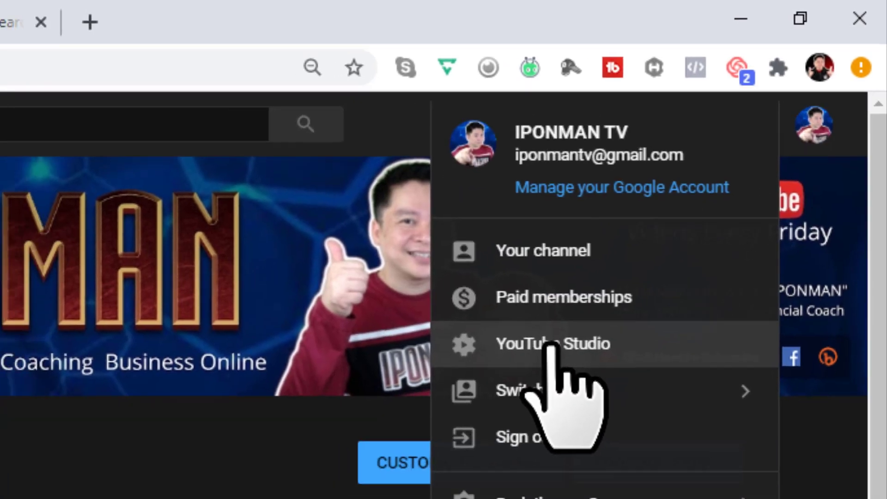
pyautogui.click(516, 369)
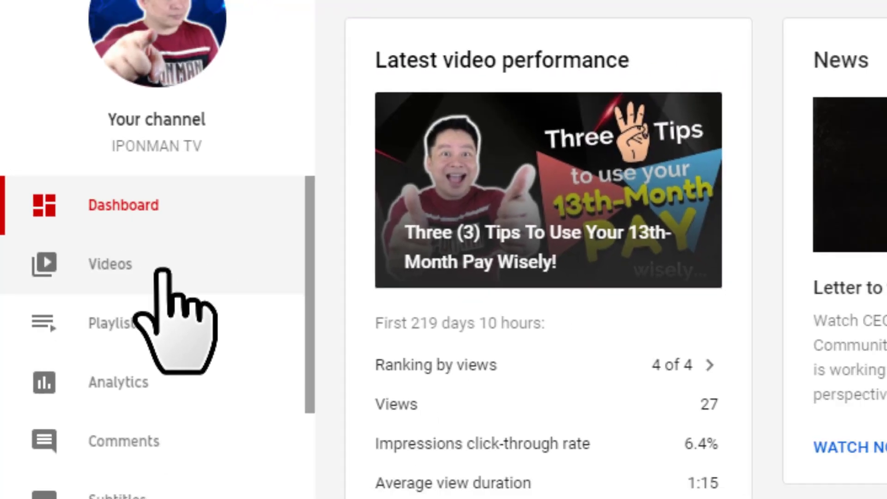
pyautogui.click(164, 270)
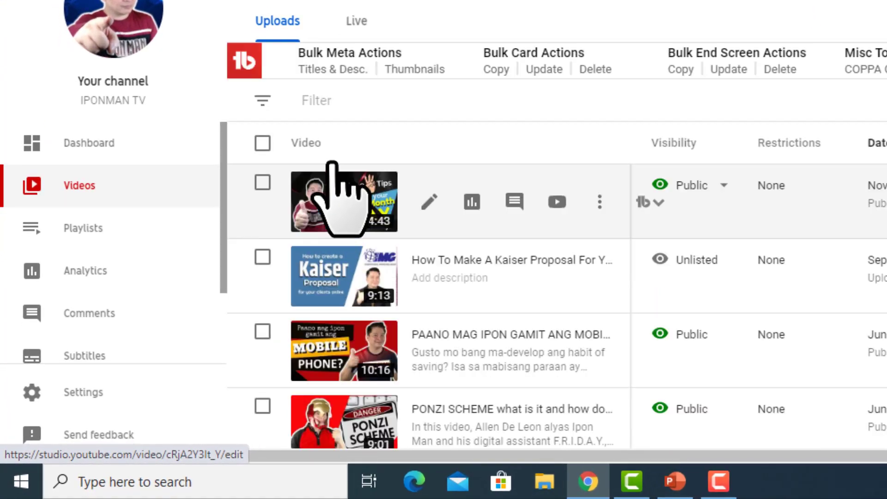
# Open the 13th-month pay video's details and scroll down to the Thumbnail section.
pyautogui.click(324, 201)
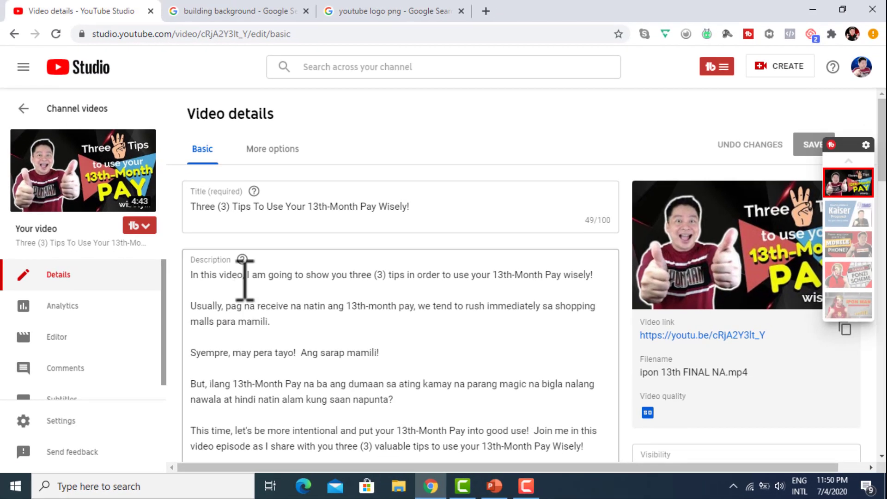
pyautogui.scroll(-5, 244, 275)
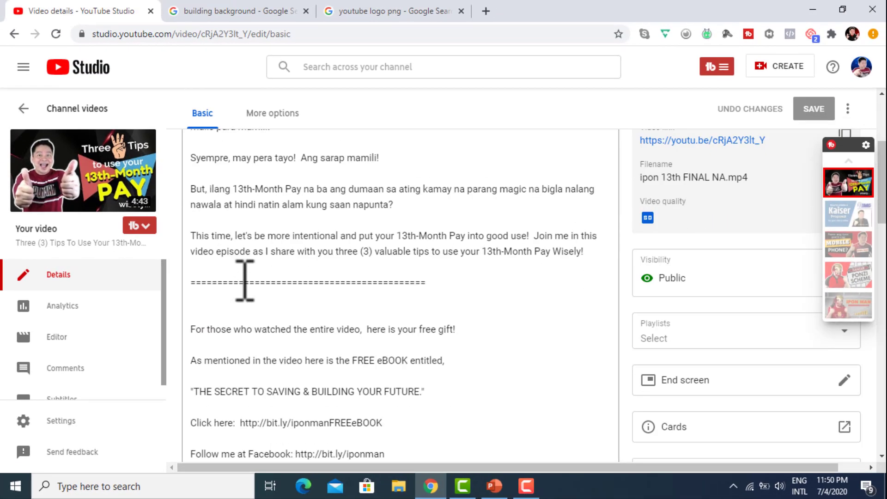
pyautogui.scroll(-5, 244, 274)
pyautogui.scroll(-5, 243, 275)
pyautogui.scroll(-1, 244, 269)
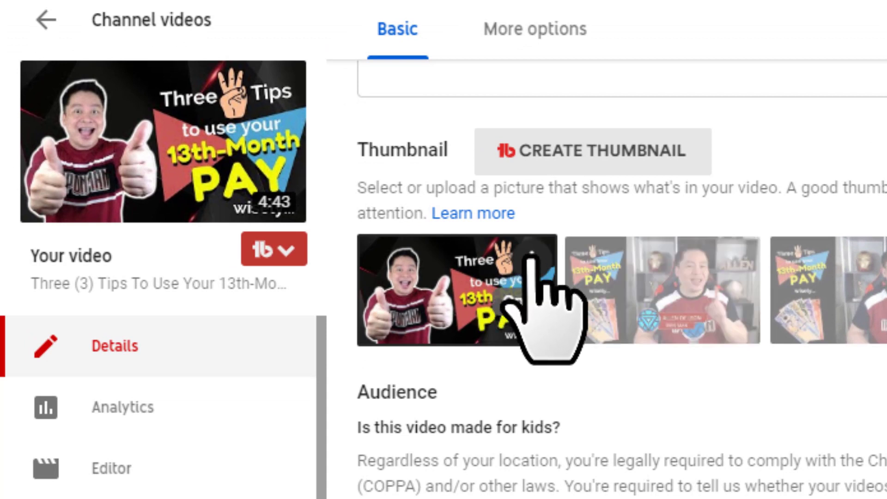
# Replace the thumbnail with the exported YT Settings 2020 JPG from the Desktop.
pyautogui.click(531, 253)
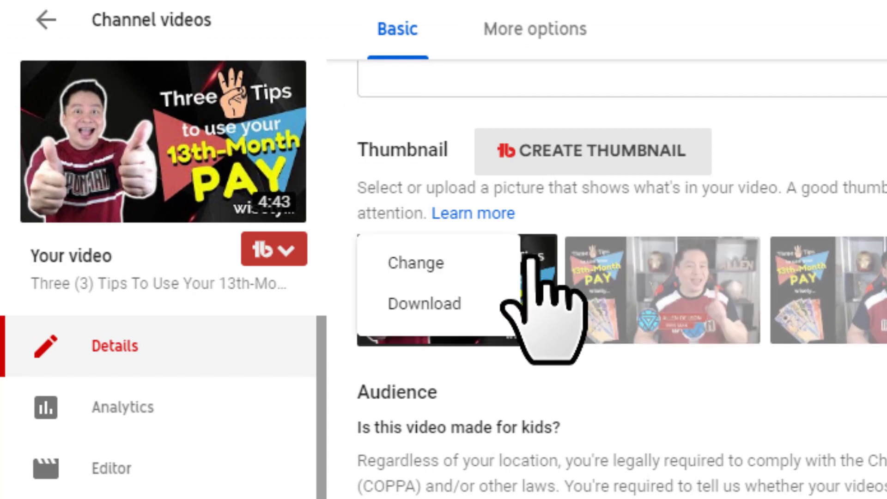
pyautogui.click(444, 262)
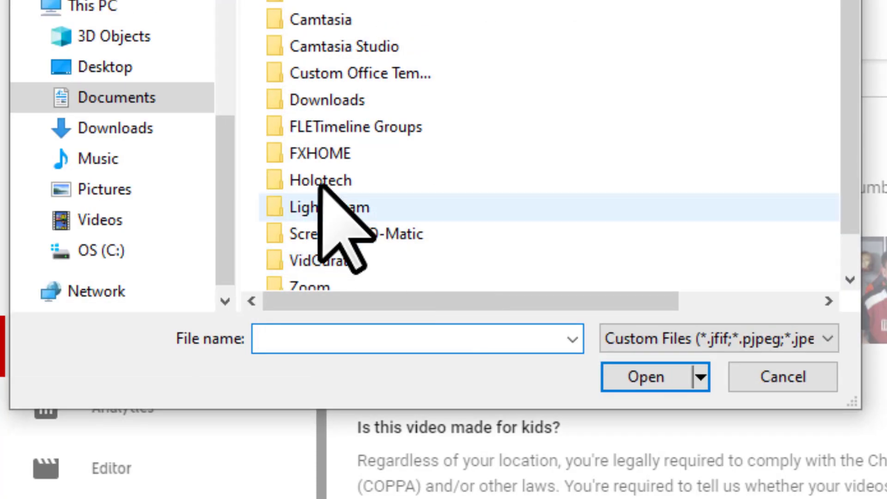
pyautogui.click(137, 62)
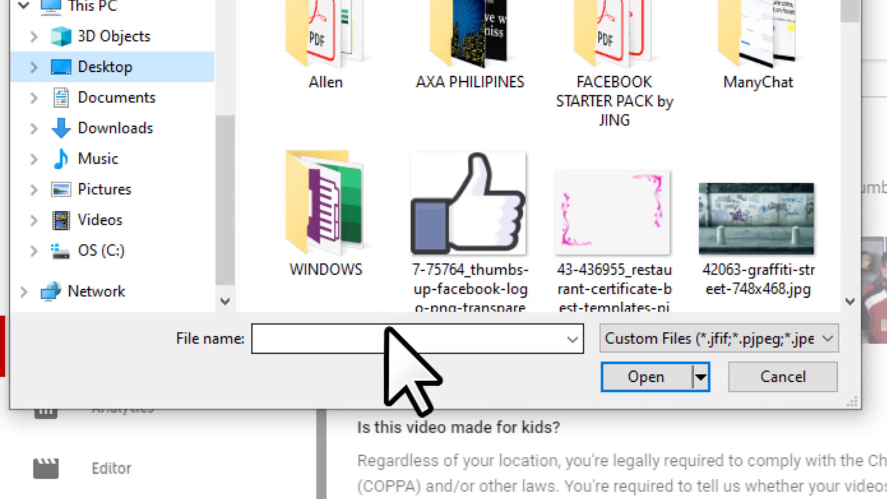
pyautogui.click(402, 340)
pyautogui.write('A')
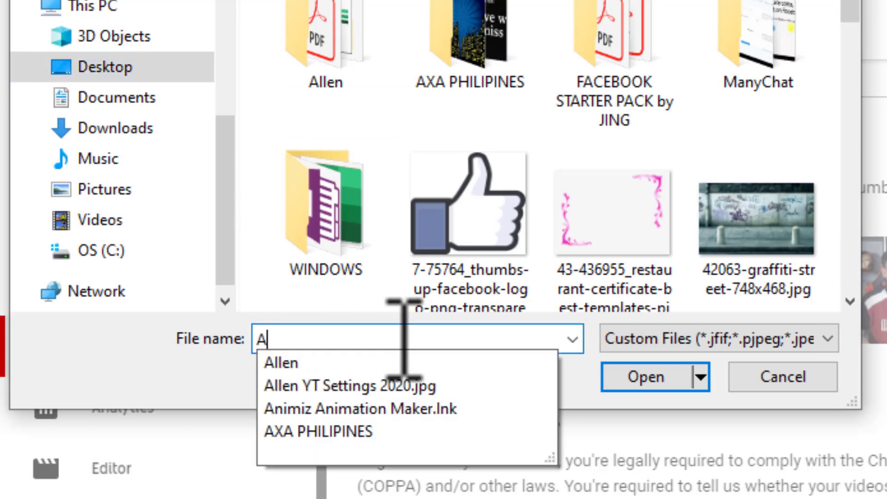
pyautogui.write('llen')
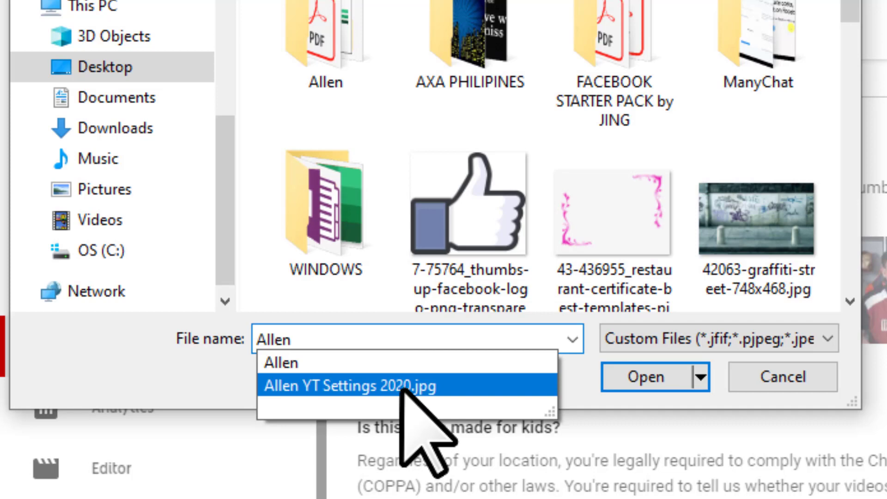
pyautogui.click(401, 386)
pyautogui.click(619, 369)
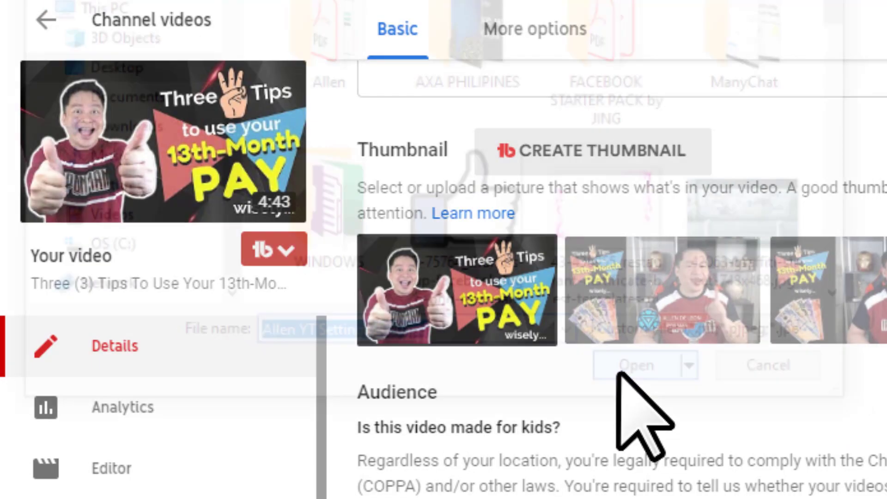